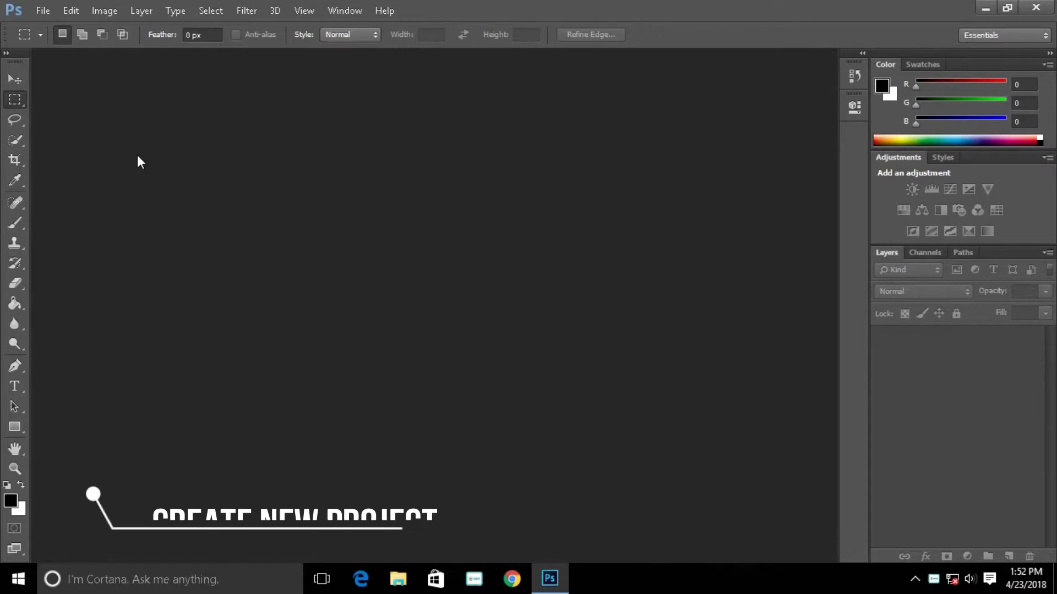
Step: Create a new white document 16 in wide, 9 in high, at 100 pixels/inch
left_click(32, 11)
left_click(70, 30)
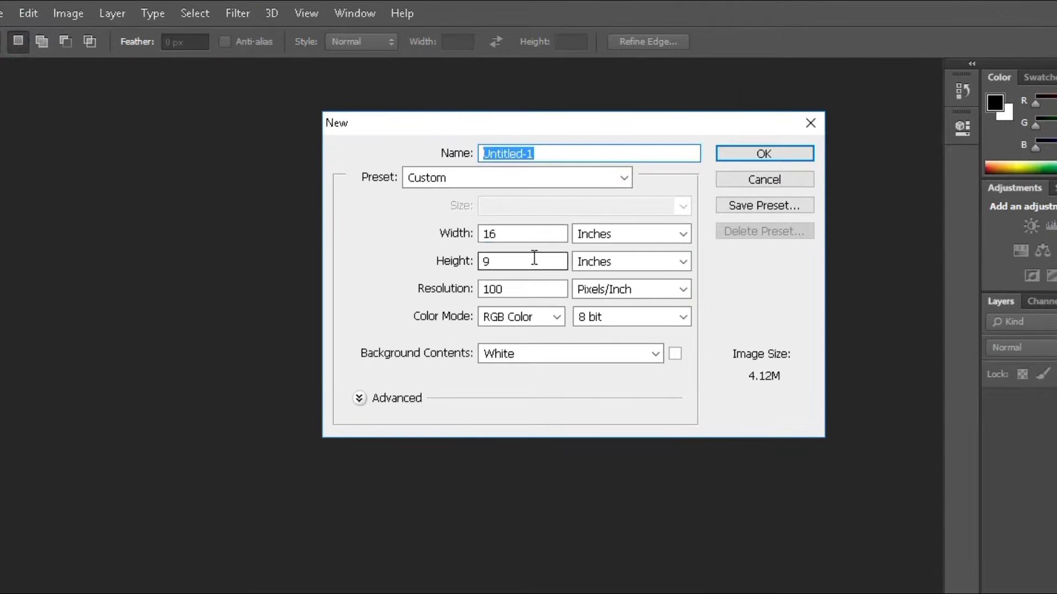
left_click(499, 235)
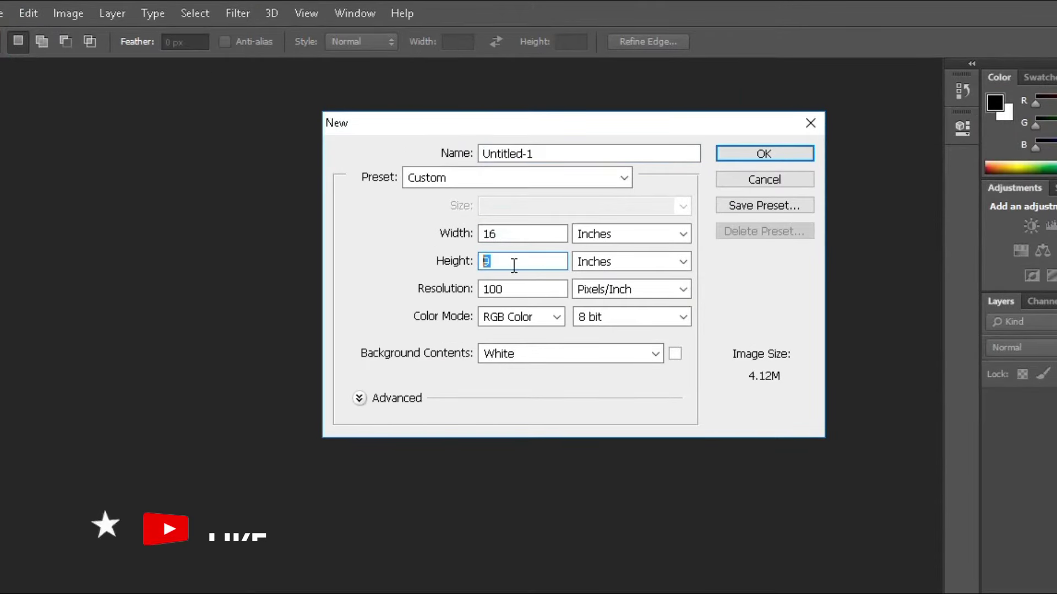
type("9")
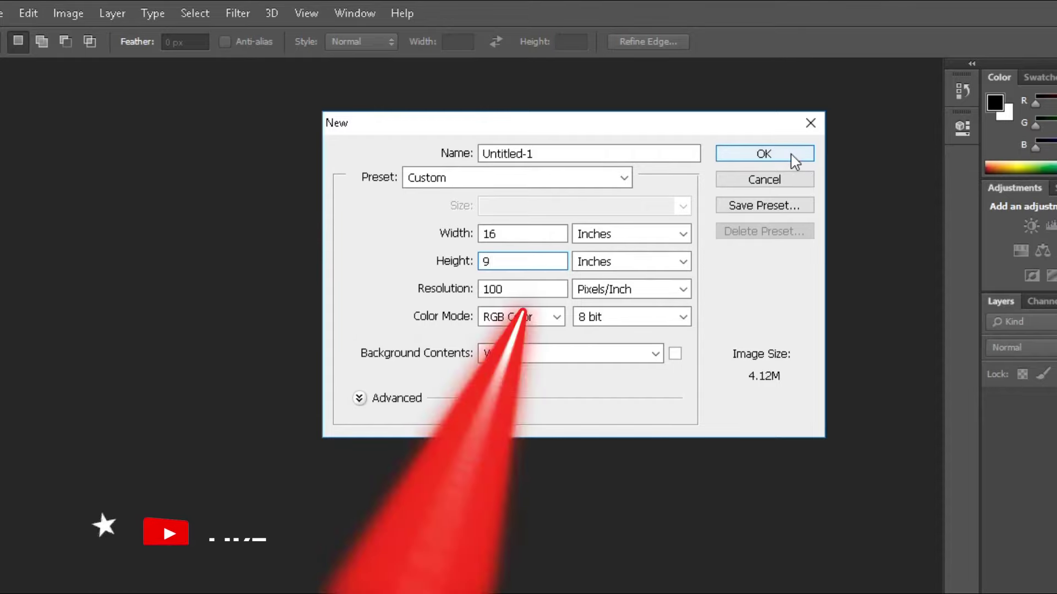
left_click(795, 154)
Step: Place the green apple photo on the canvas, scaled to about 25% near the centre
left_click(403, 581)
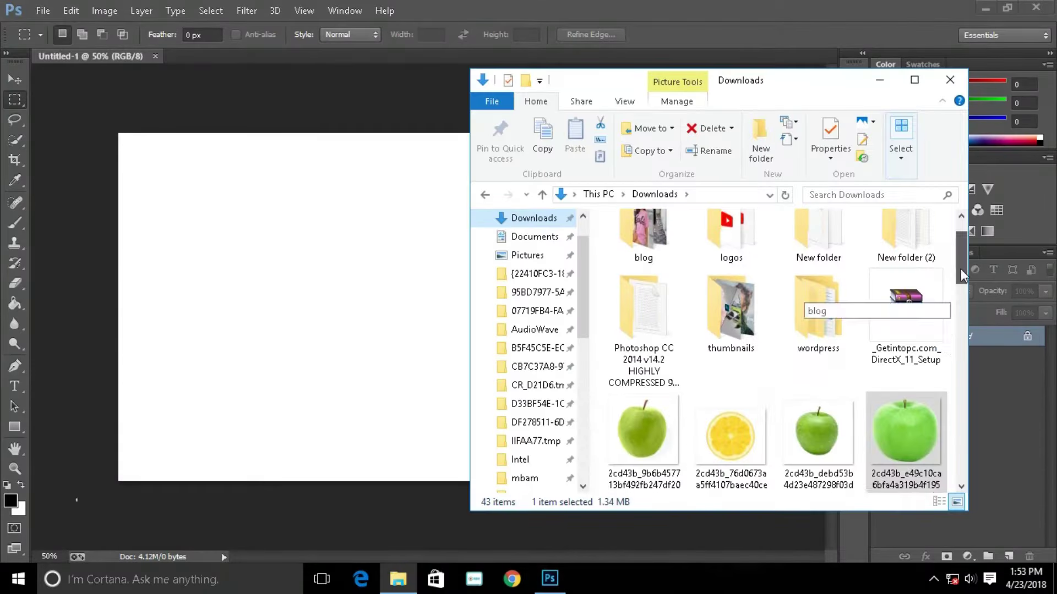
mouse_move(909, 428)
left_mouse_down()
mouse_move(454, 316)
mouse_move(381, 335)
left_mouse_up()
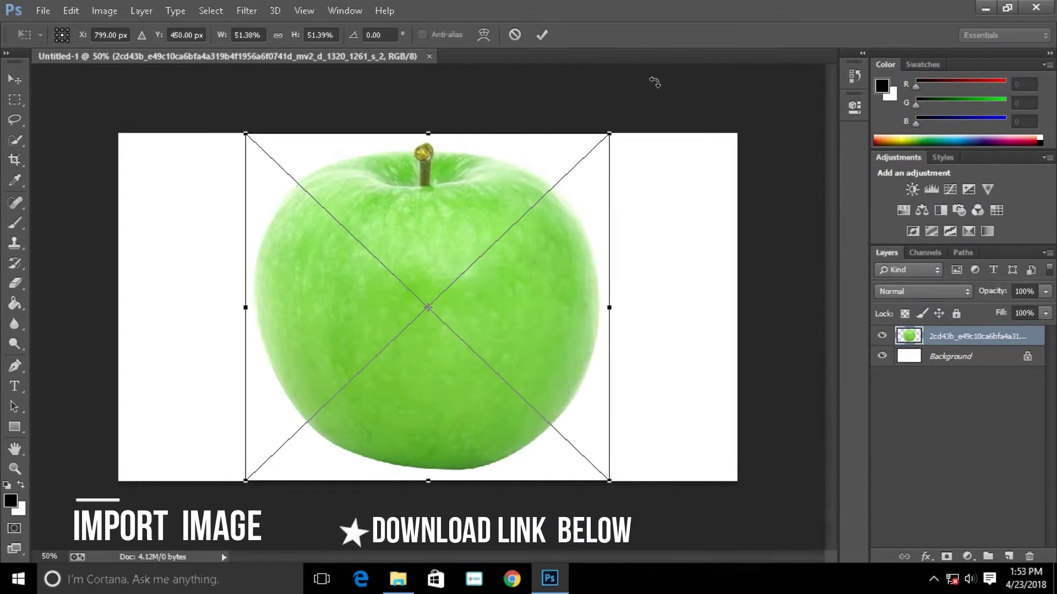
left_click_drag(604, 140, 508, 266)
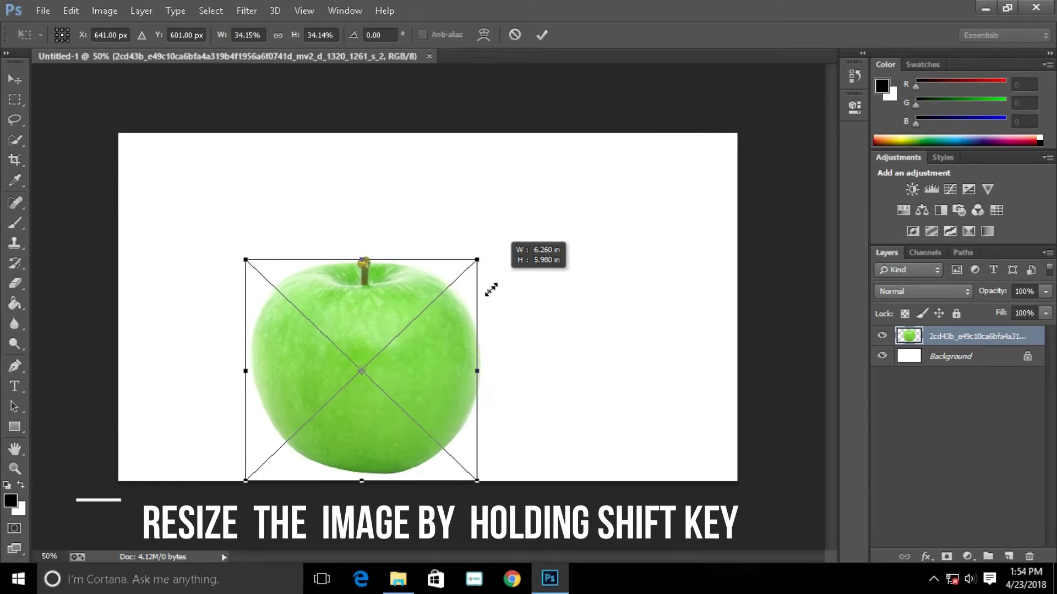
mouse_move(508, 266)
left_mouse_down()
mouse_move(466, 307)
mouse_move(439, 292)
left_mouse_up()
left_click_drag(366, 385, 478, 306)
left_click_drag(521, 213, 514, 229)
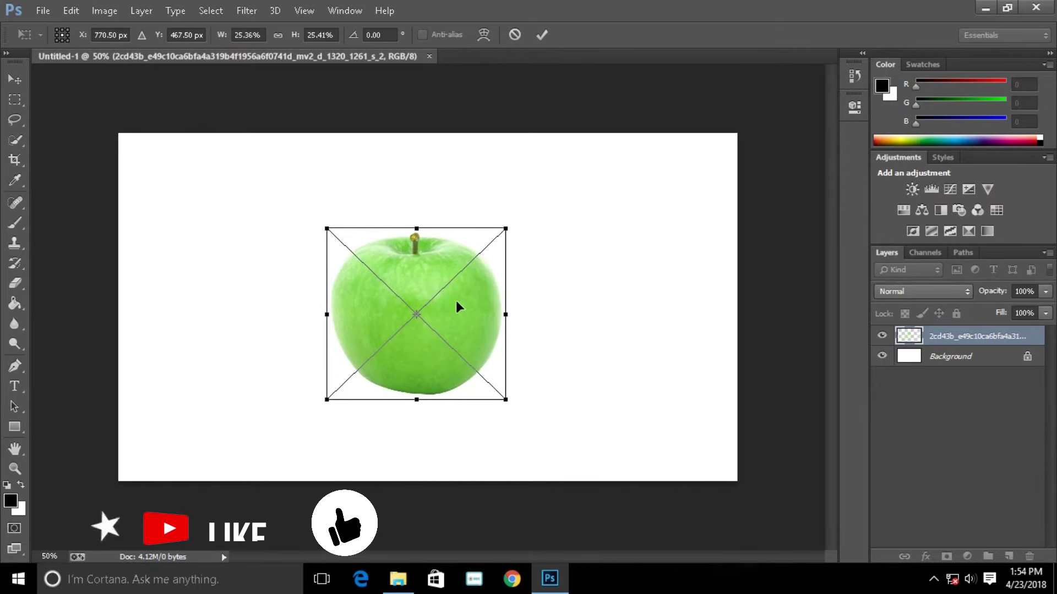
left_click_drag(455, 300, 477, 307)
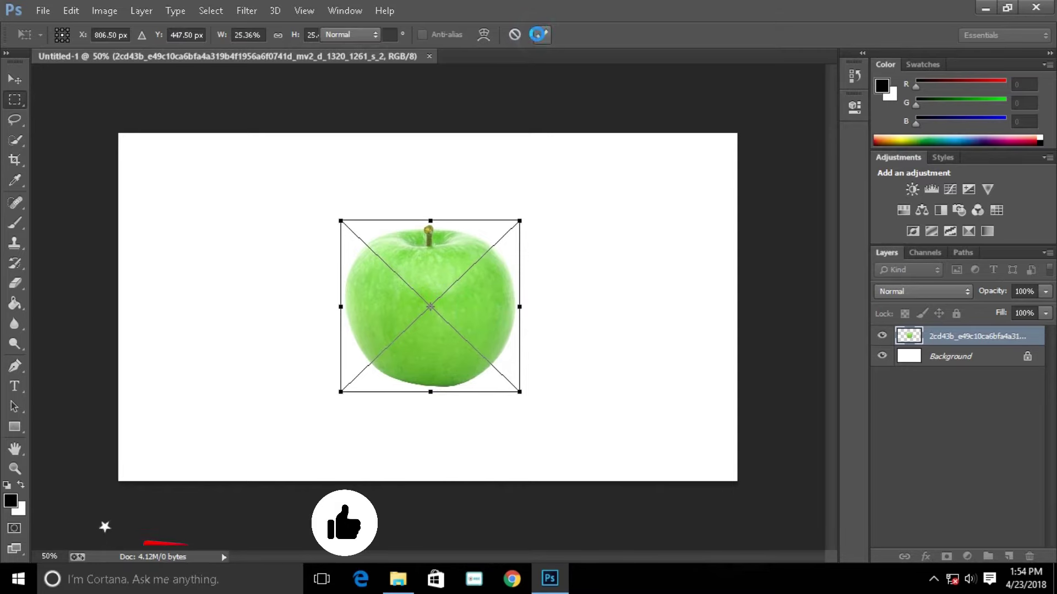
left_click(540, 35)
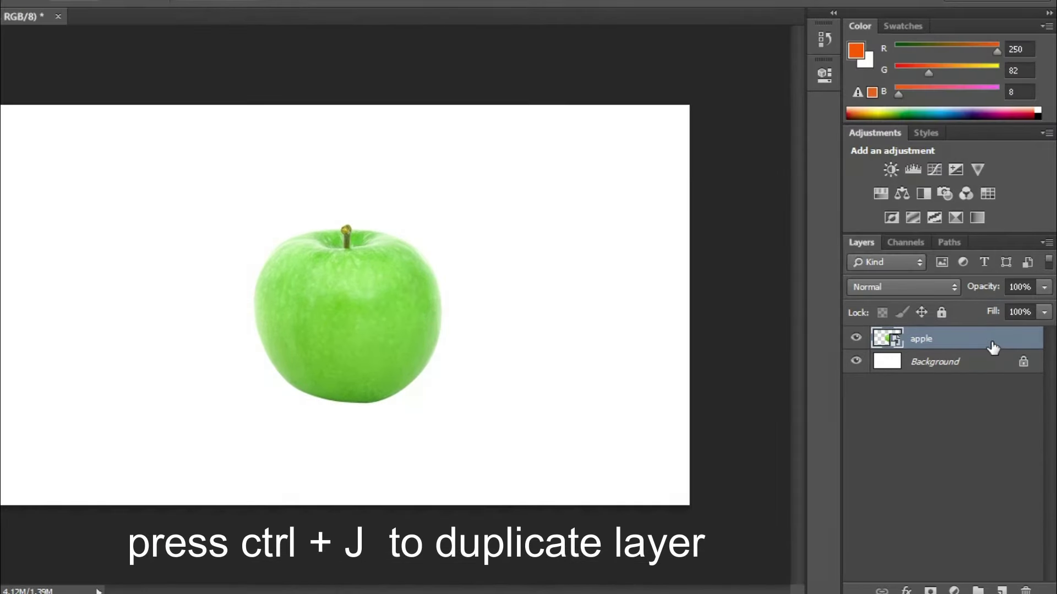
Step: Duplicate the apple layer, rasterize 'apple copy', and hide the original 'apple' layer
key("ctrl+j")
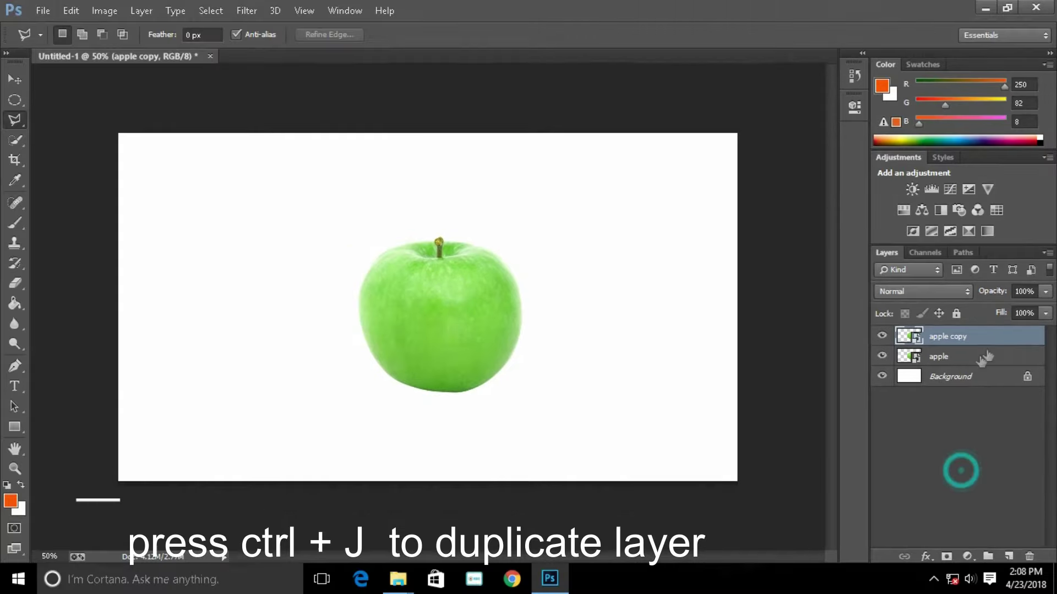
right_click(999, 335)
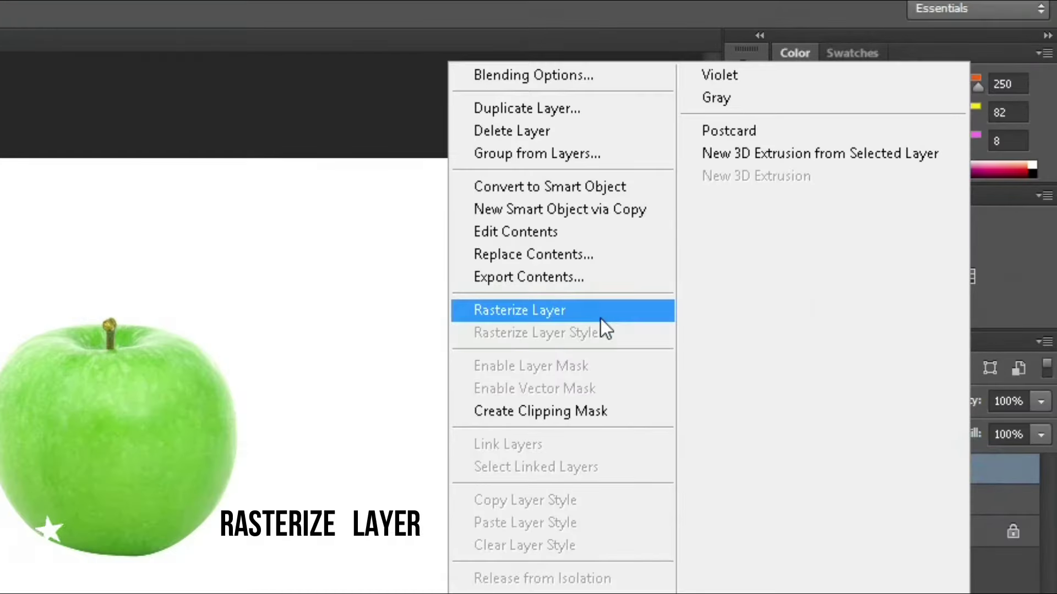
left_click(600, 319)
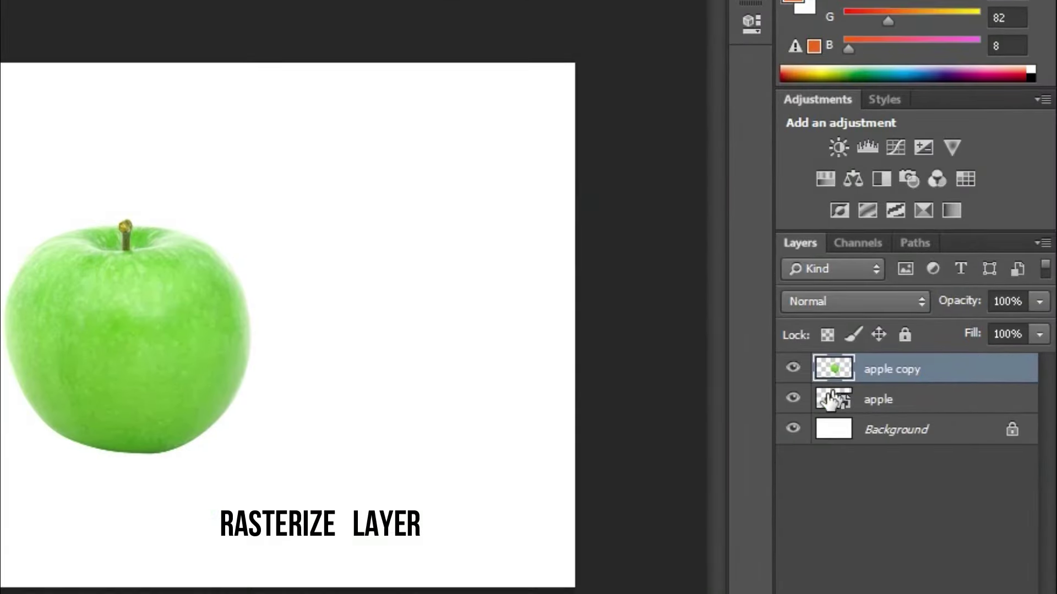
left_click(794, 398)
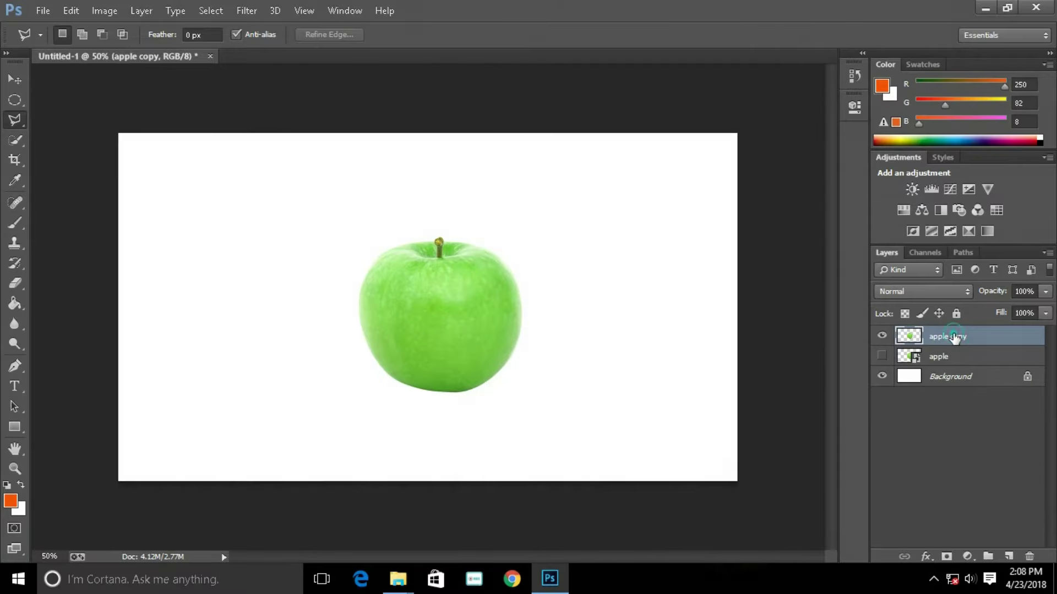
left_click(955, 335)
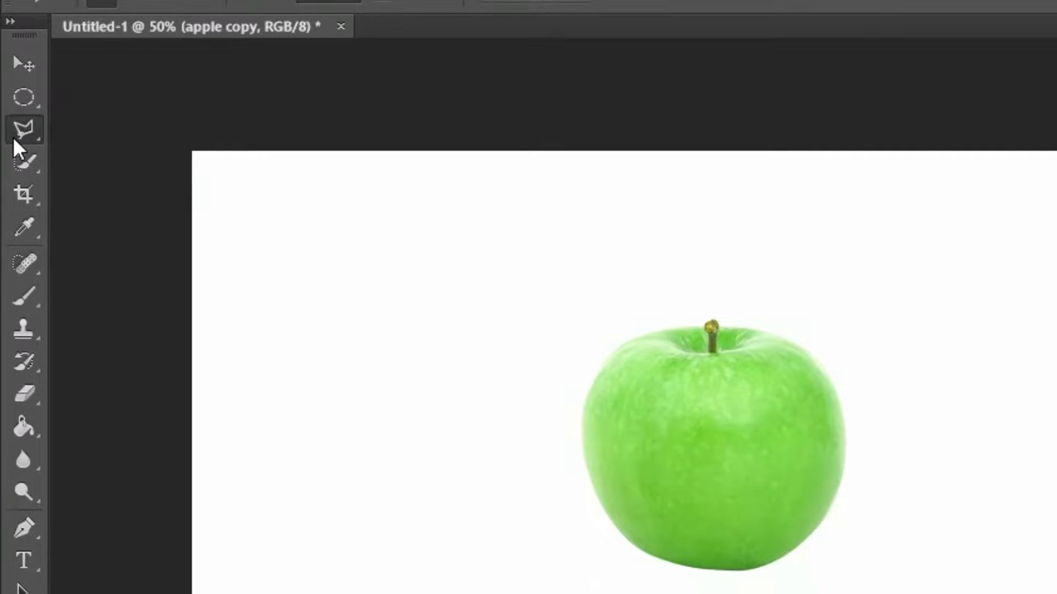
left_click(9, 124)
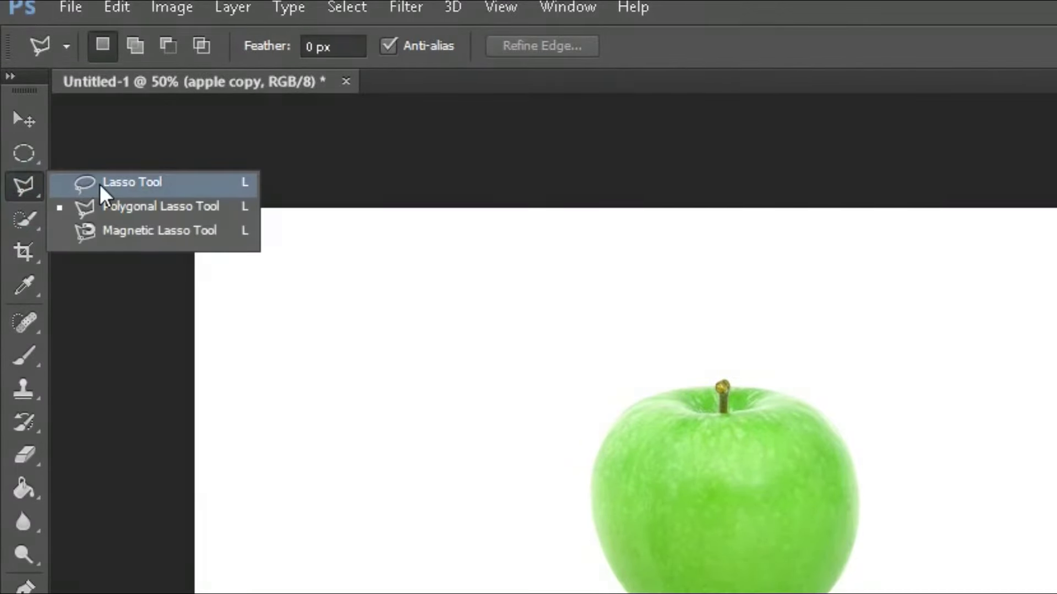
Step: Select the apple's lower half with a diagonal polygonal lasso and copy it to Layer 1
left_click(108, 207)
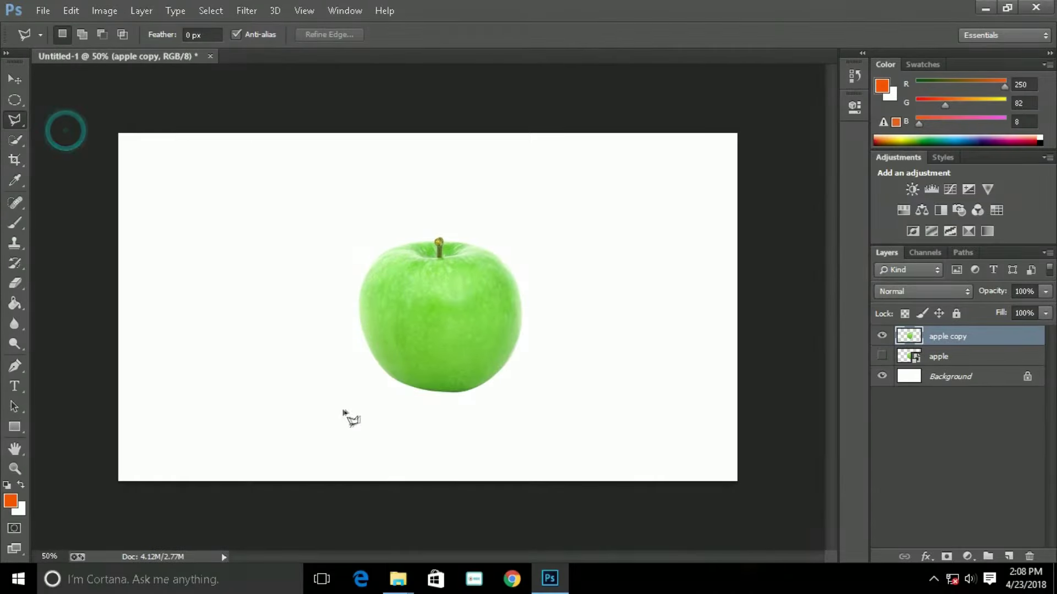
left_click(315, 377)
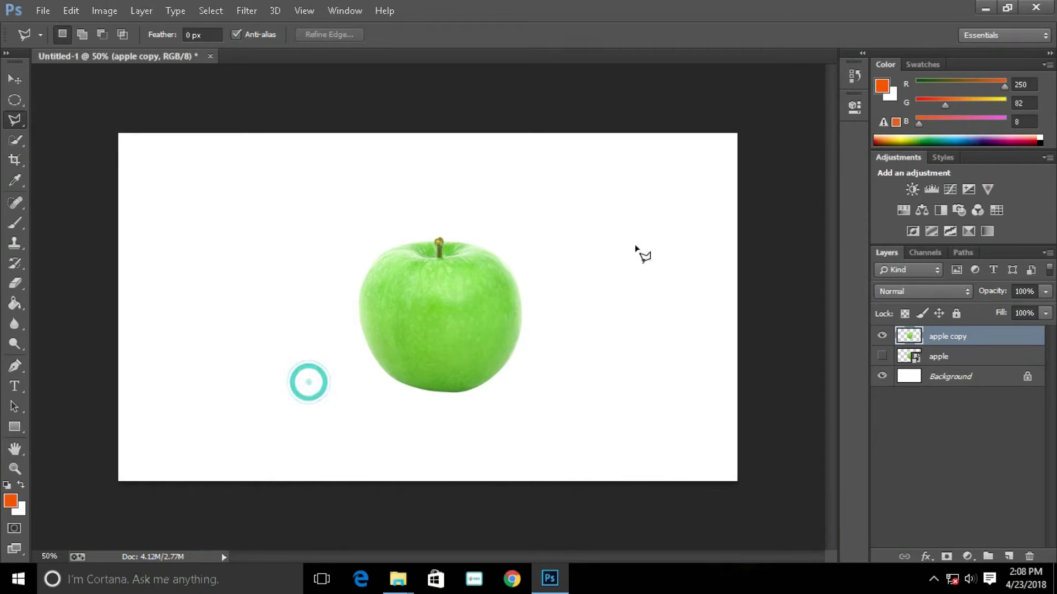
left_click(658, 202)
left_click(698, 413)
left_click(394, 441)
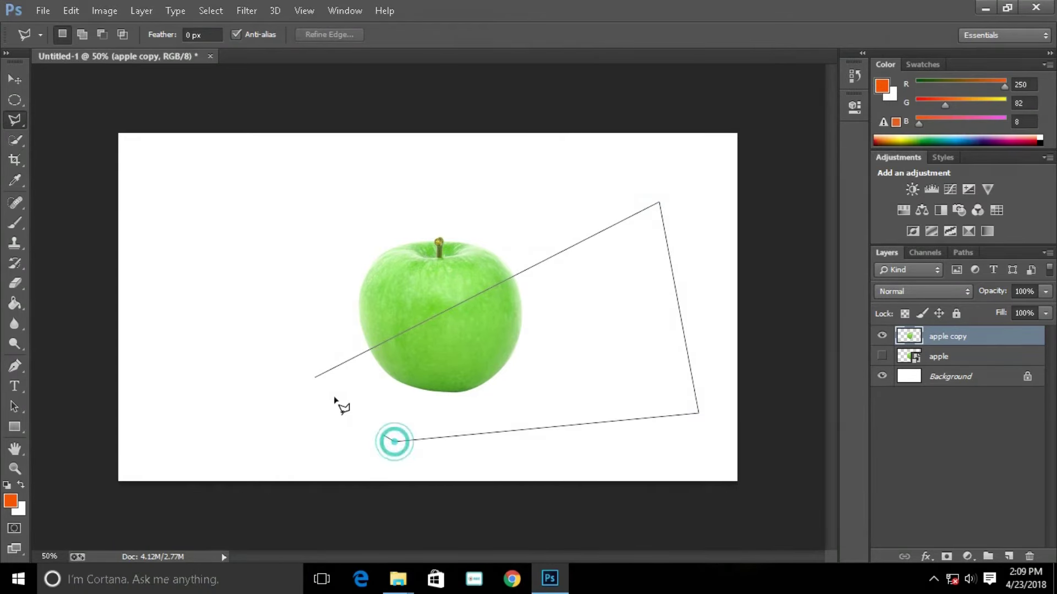
left_click(317, 377)
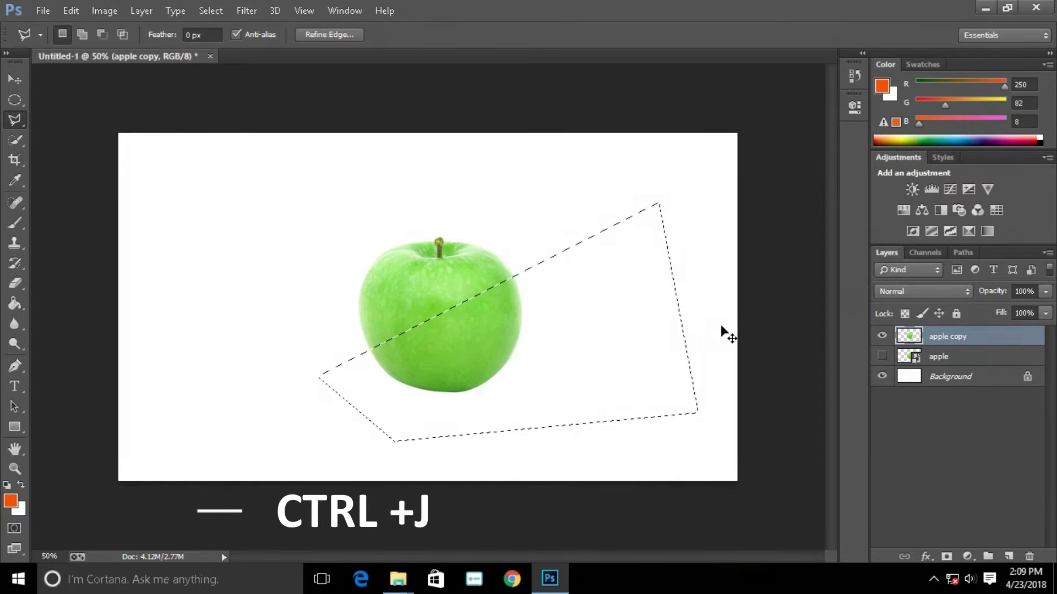
key("ctrl+j")
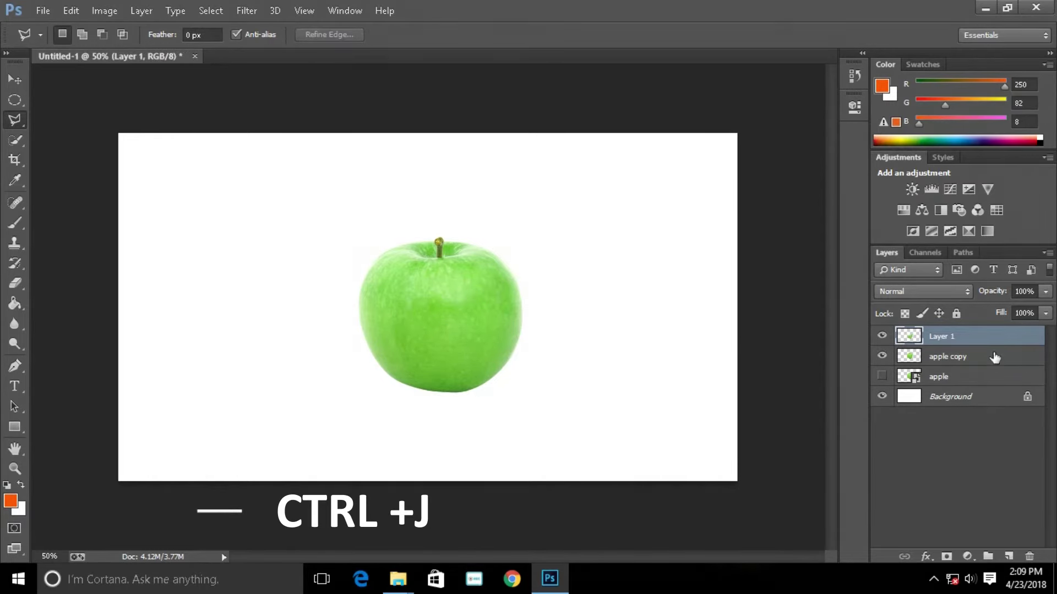
Step: Delete Layer 1's lower-half pixels from the 'apple copy' layer
right_click(908, 335)
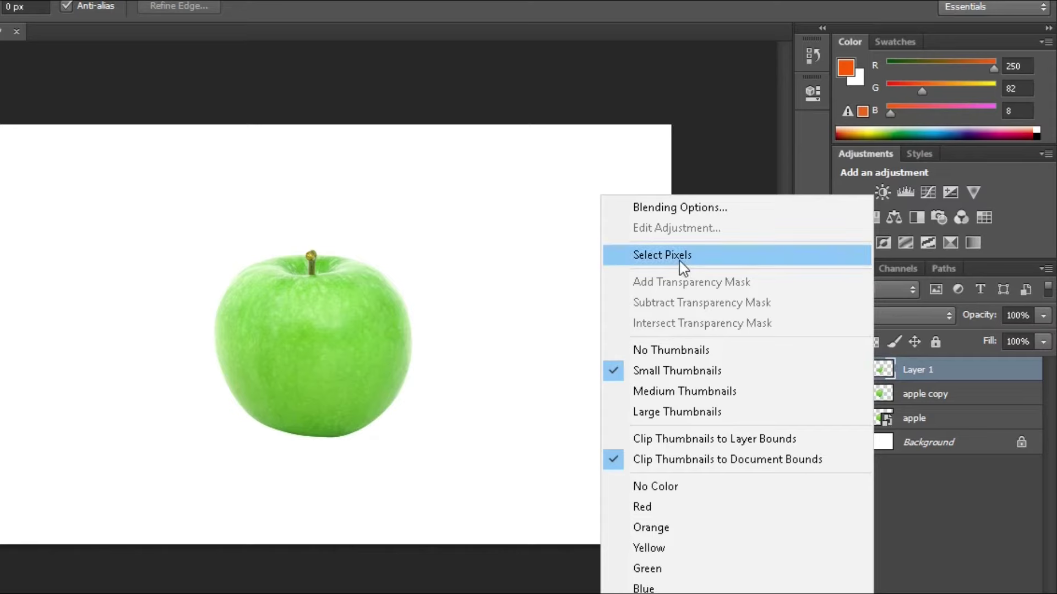
left_click(683, 255)
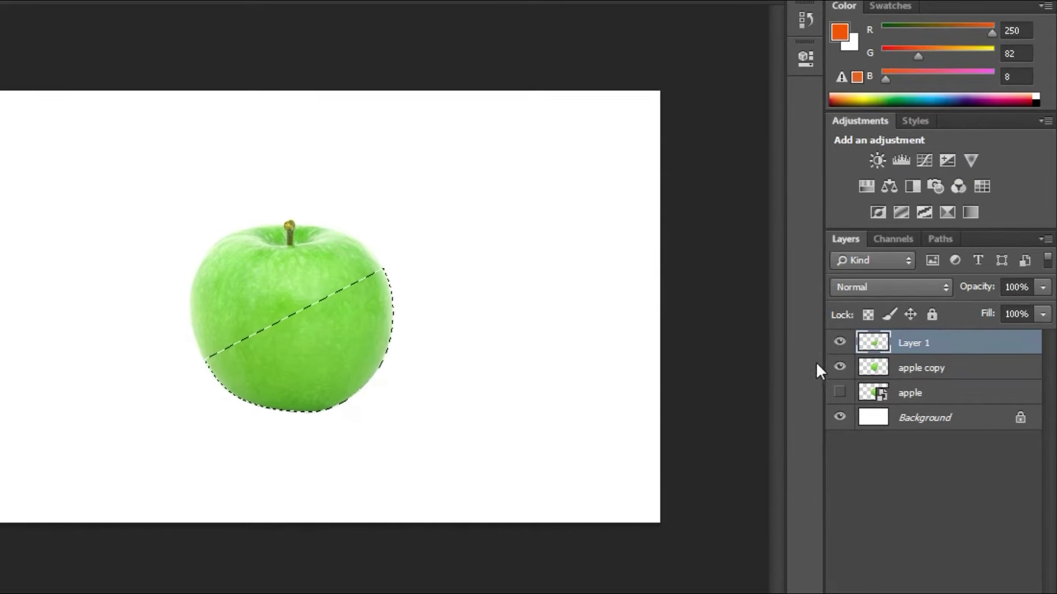
left_click(883, 375)
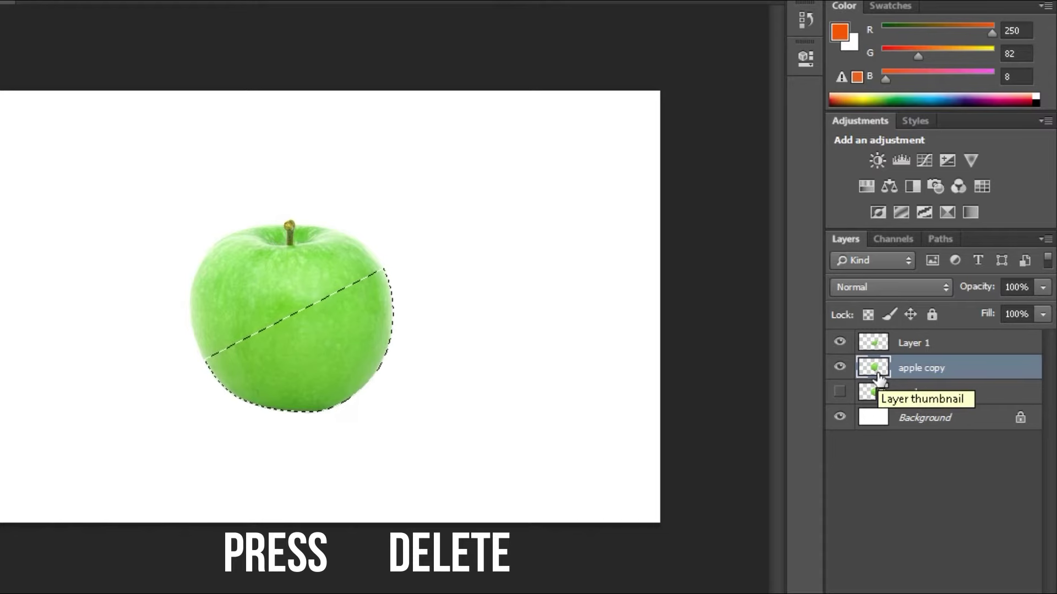
key("Delete")
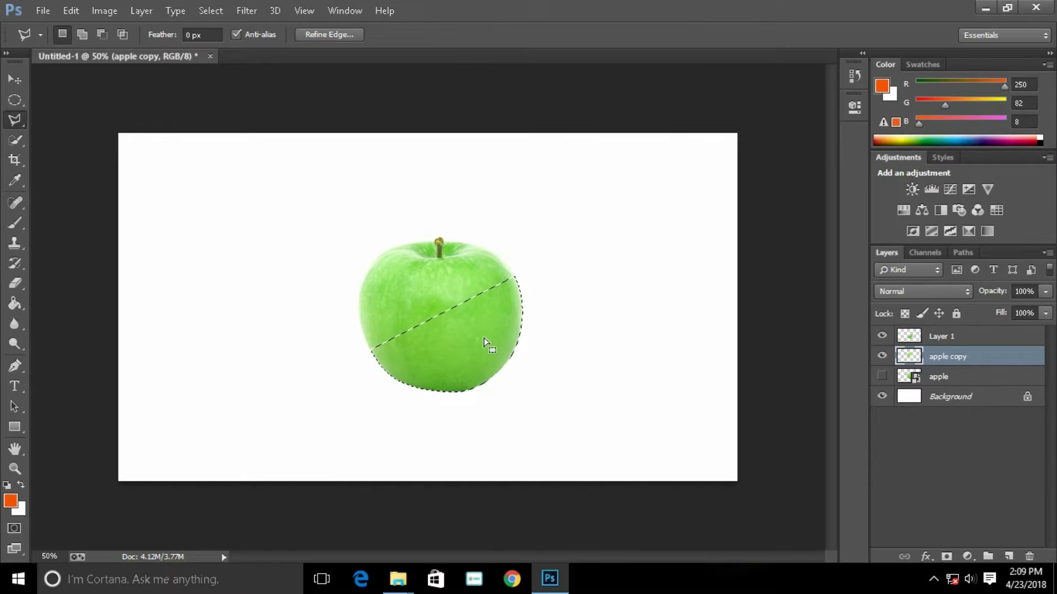
Step: Deselect, then rename the apple-half layers to '1' and '2'
right_click(483, 338)
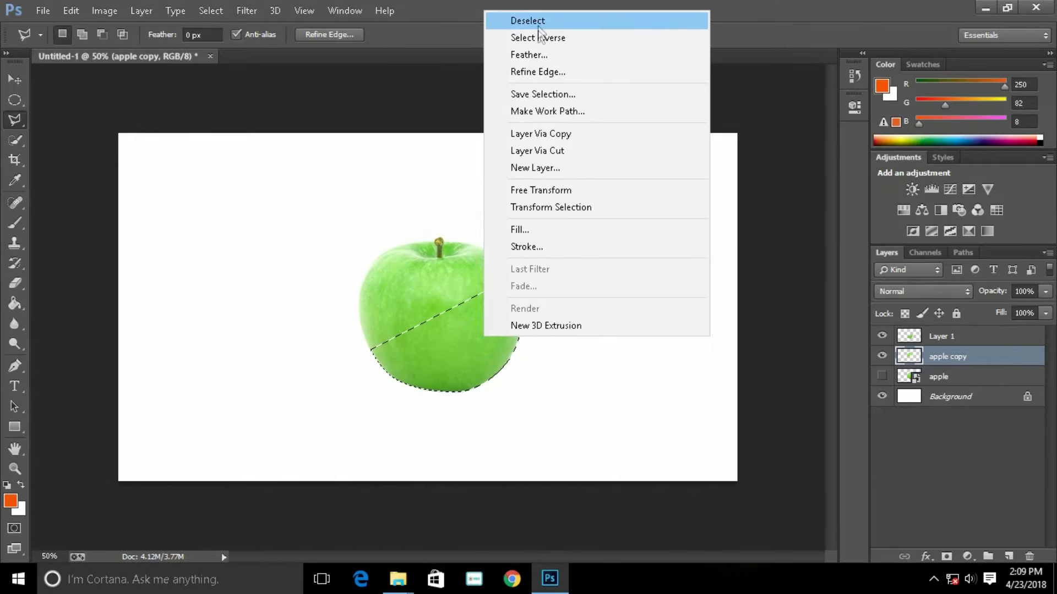
left_click(528, 21)
double_click(942, 357)
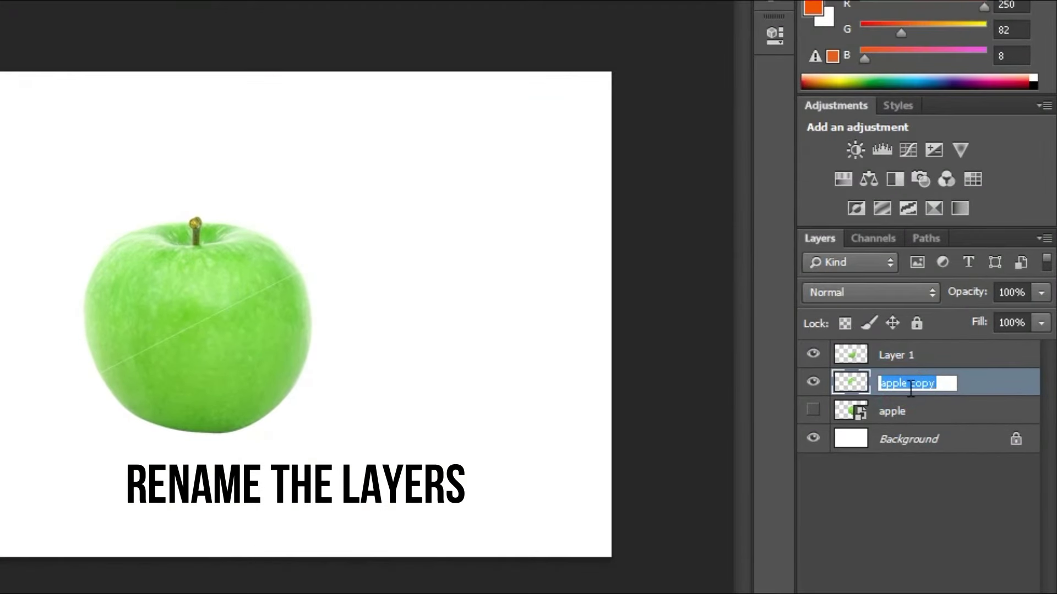
type("1")
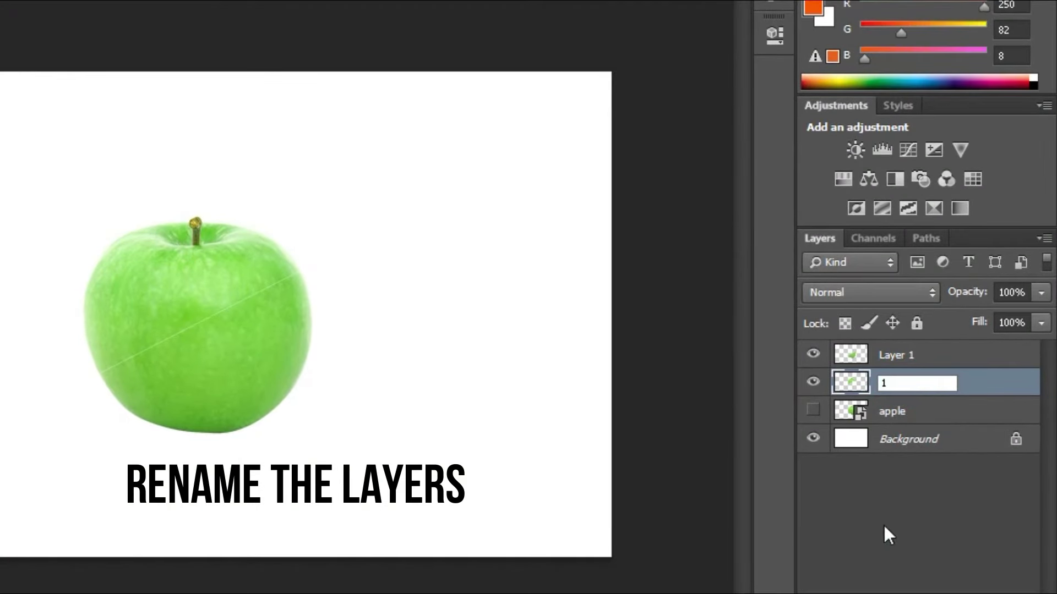
left_click(887, 525)
left_click(902, 358)
double_click(906, 357)
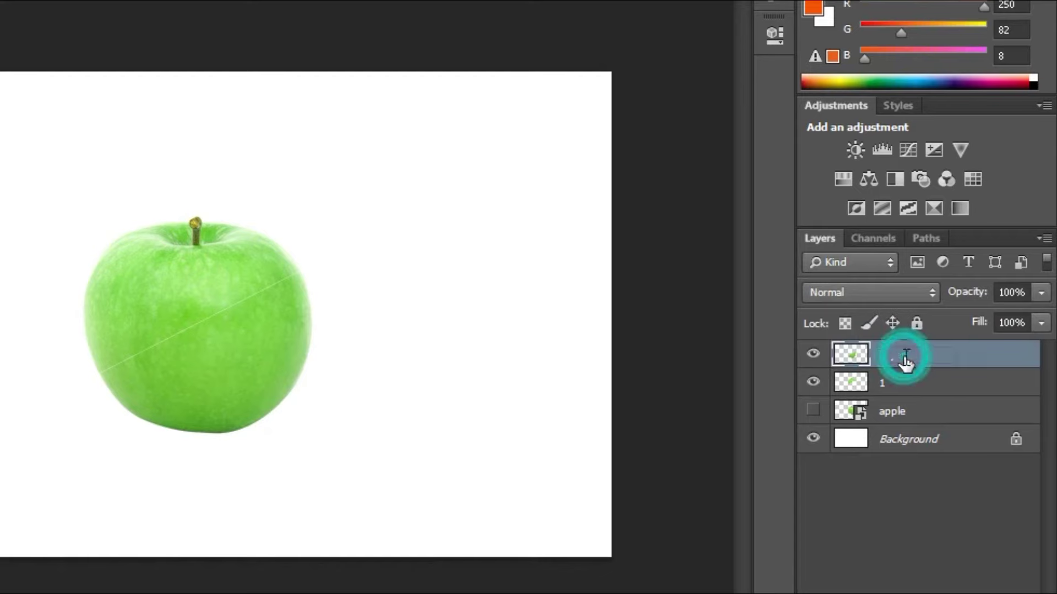
type("2")
left_click(905, 531)
Step: Move the halves on layers 1 and 2 apart, leaving a diagonal white gap
left_click(904, 384)
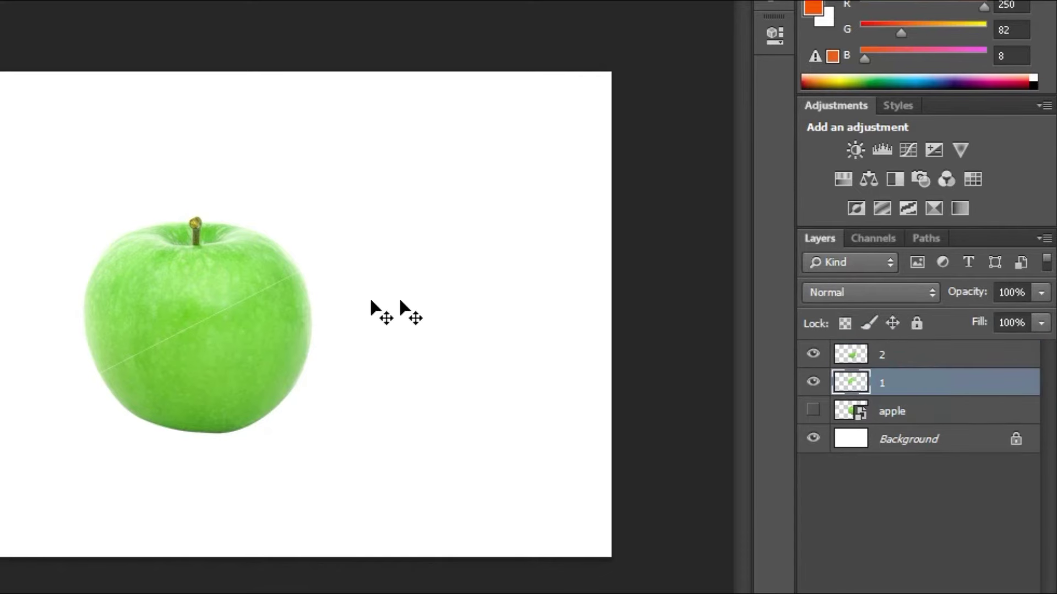
mouse_move(371, 302)
left_mouse_down()
mouse_move(439, 269)
mouse_move(423, 272)
left_mouse_up()
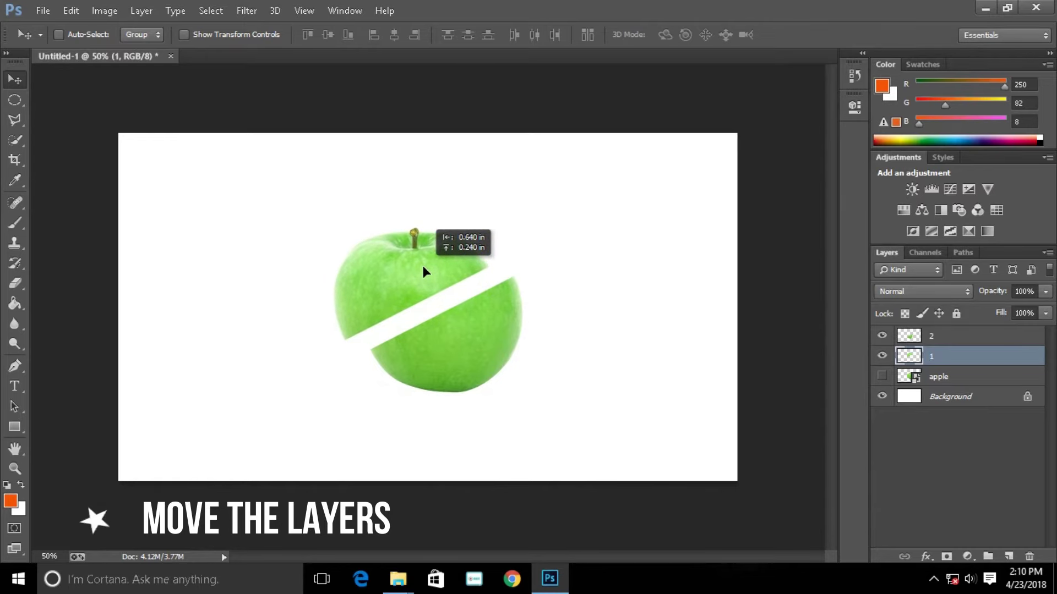
left_click_drag(424, 272, 429, 267)
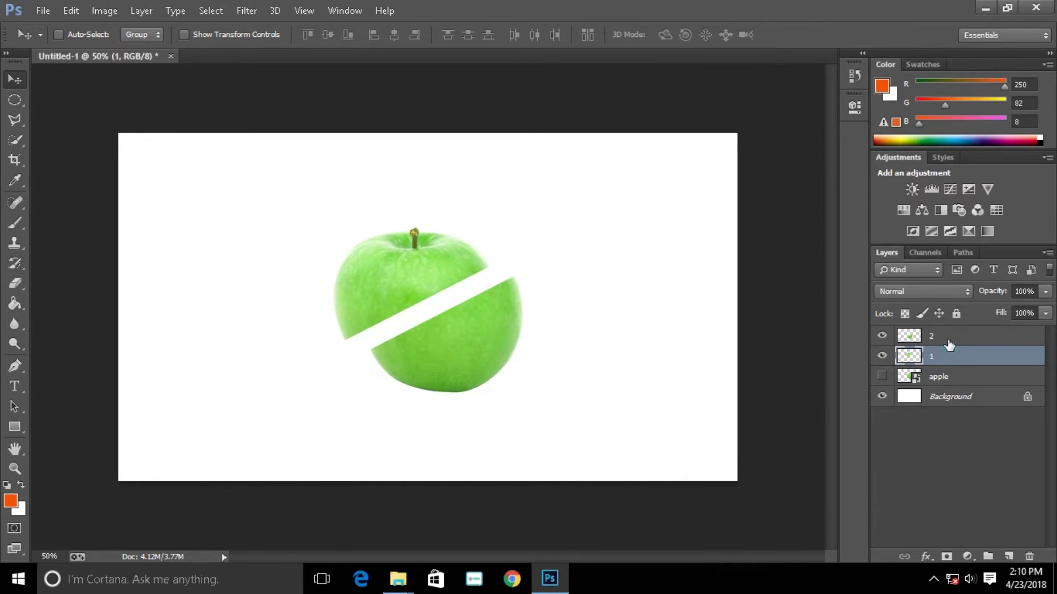
left_click(948, 342)
left_click_drag(442, 341, 458, 351)
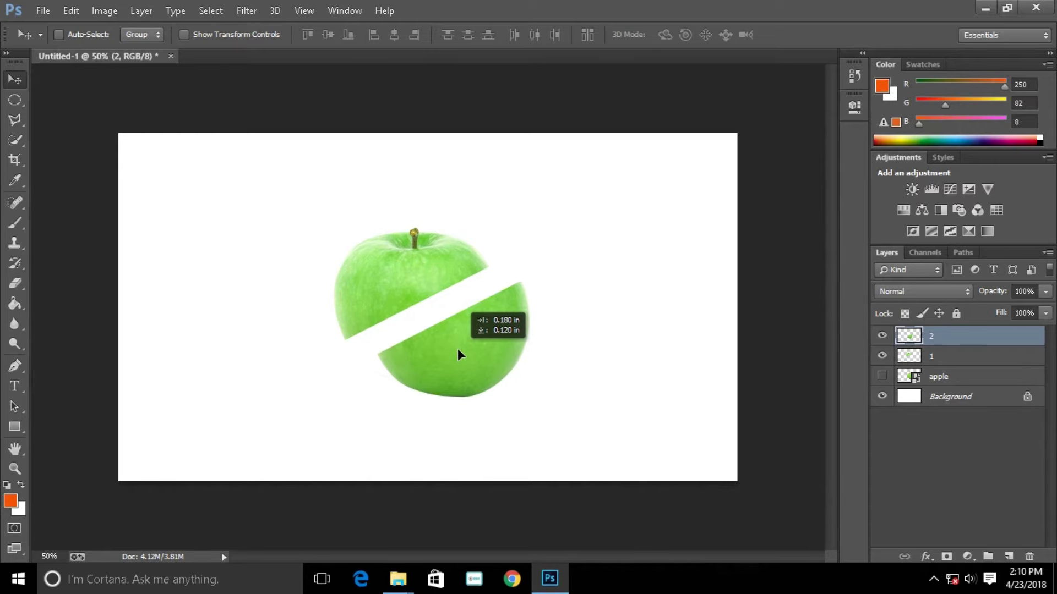
left_click_drag(457, 354, 458, 355)
Step: Add a new empty layer at the top of the stack named 'color'
left_click(964, 472)
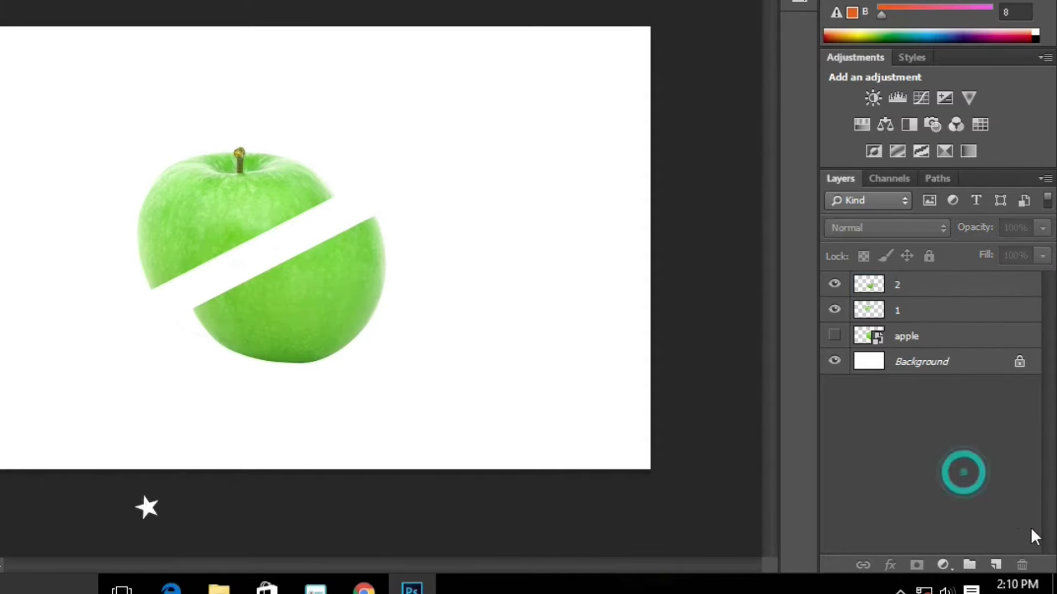
left_click(994, 565)
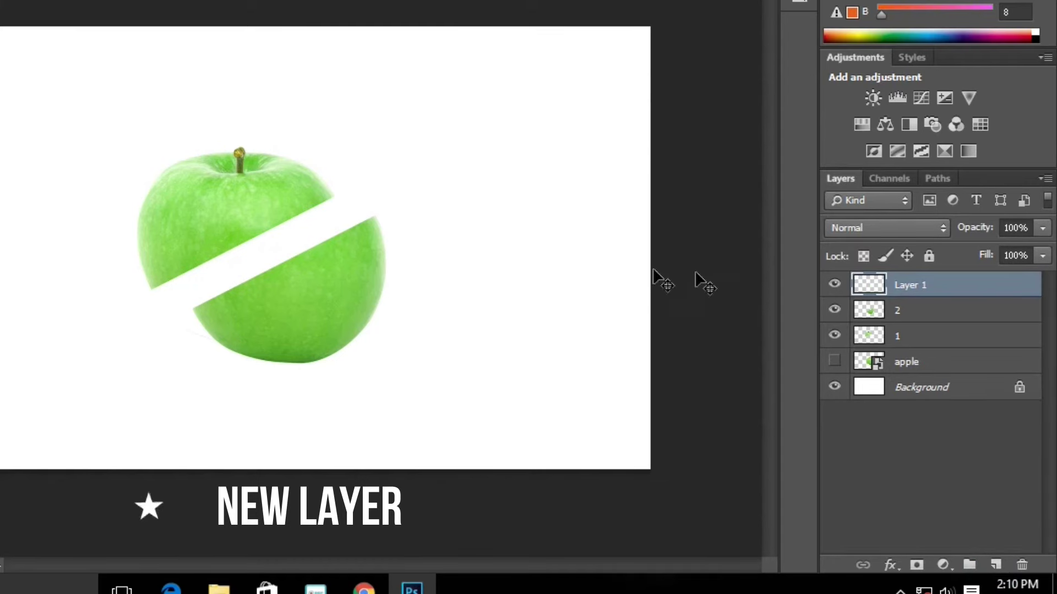
double_click(921, 286)
key("BackSpace")
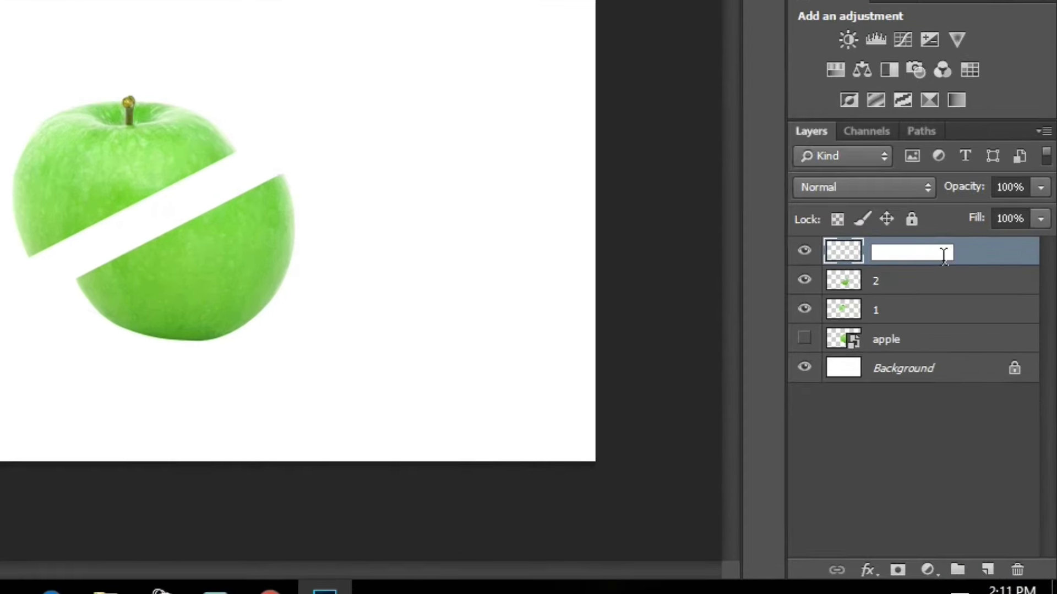
type("color")
left_click(892, 446)
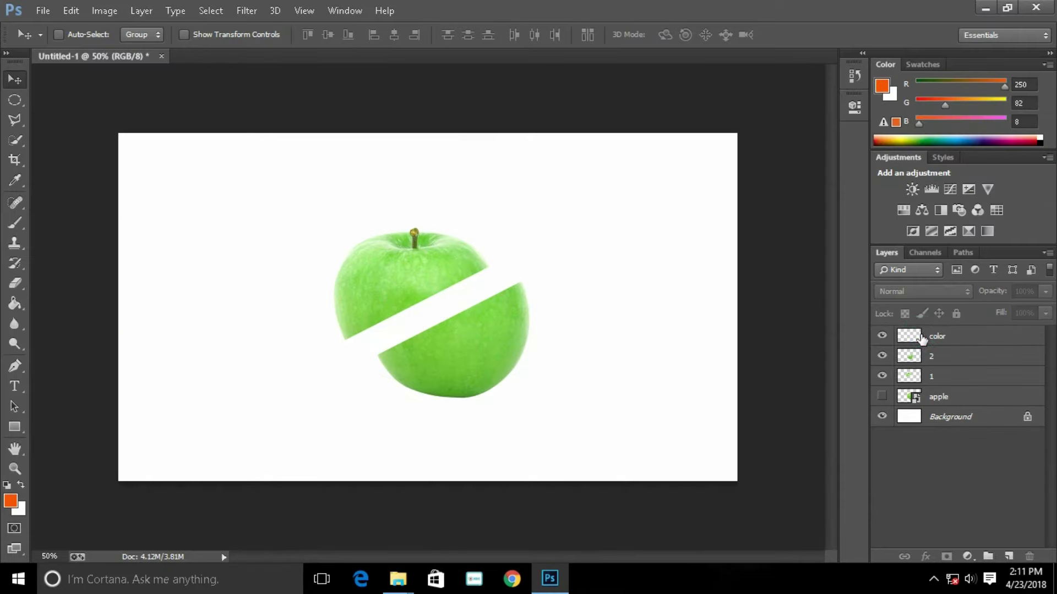
left_click(921, 337)
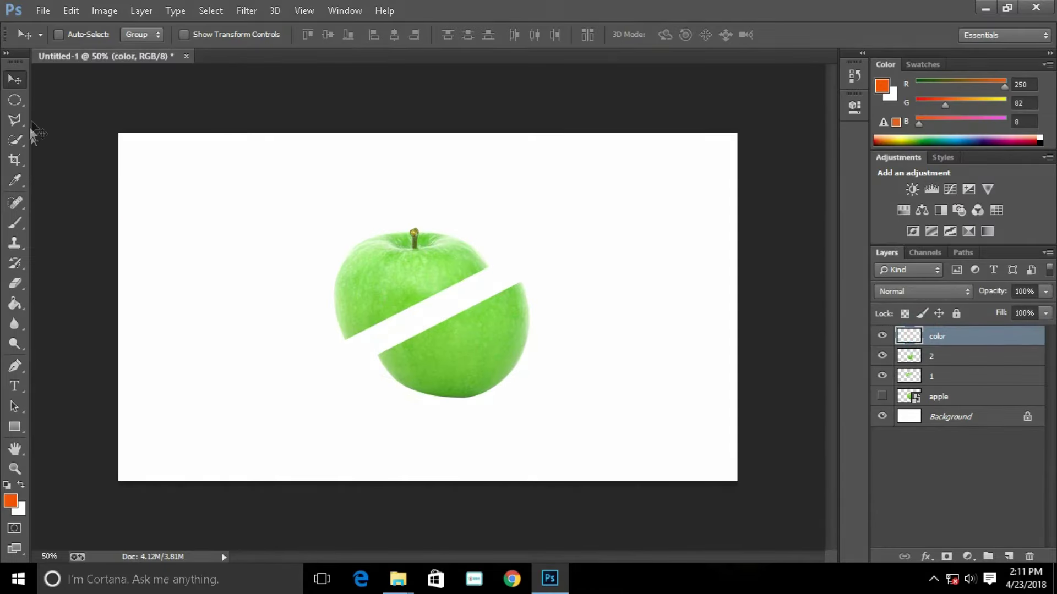
Step: Paint an elliptical selection across the lower apple half solid orange
right_click(24, 101)
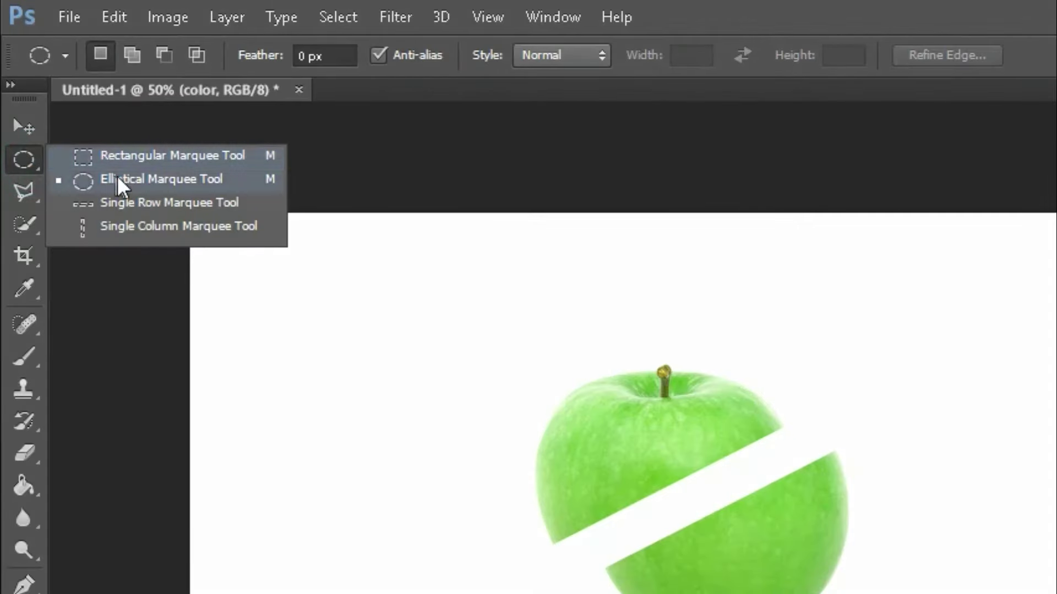
left_click(73, 111)
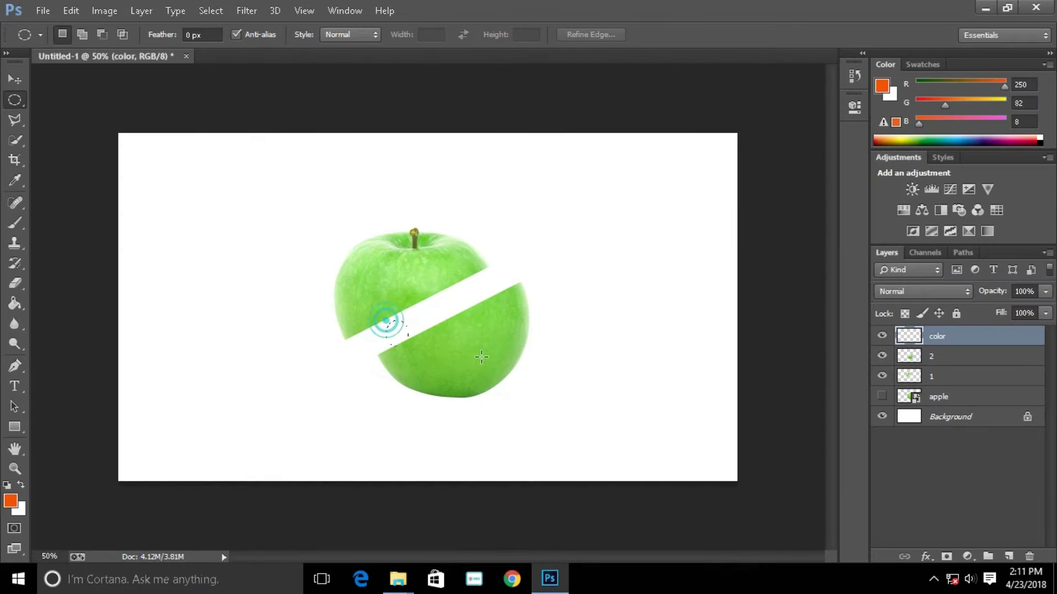
left_click_drag(481, 357, 550, 351)
left_click(10, 500)
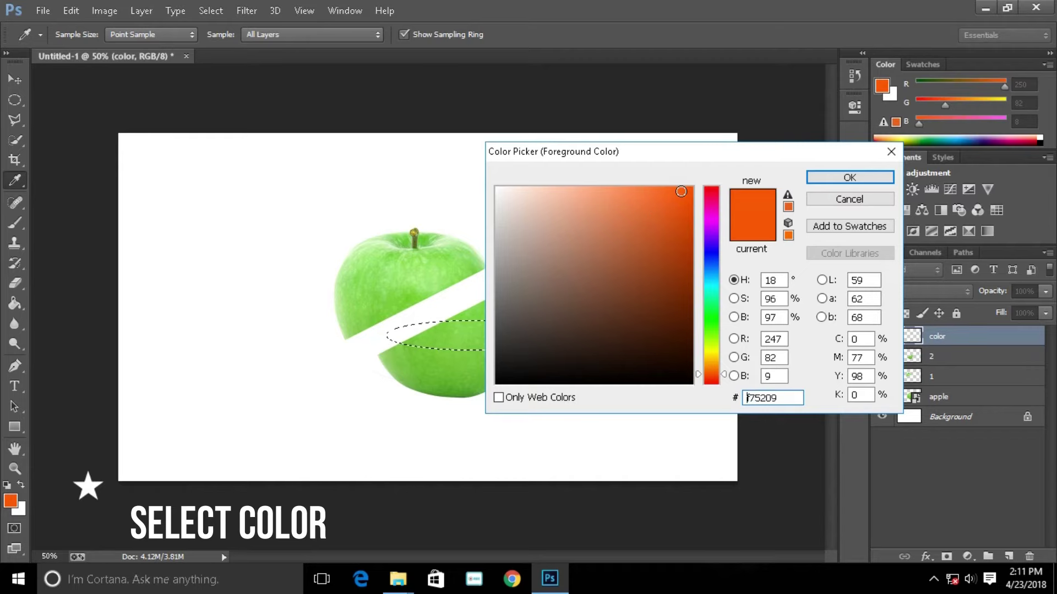
left_click(872, 179)
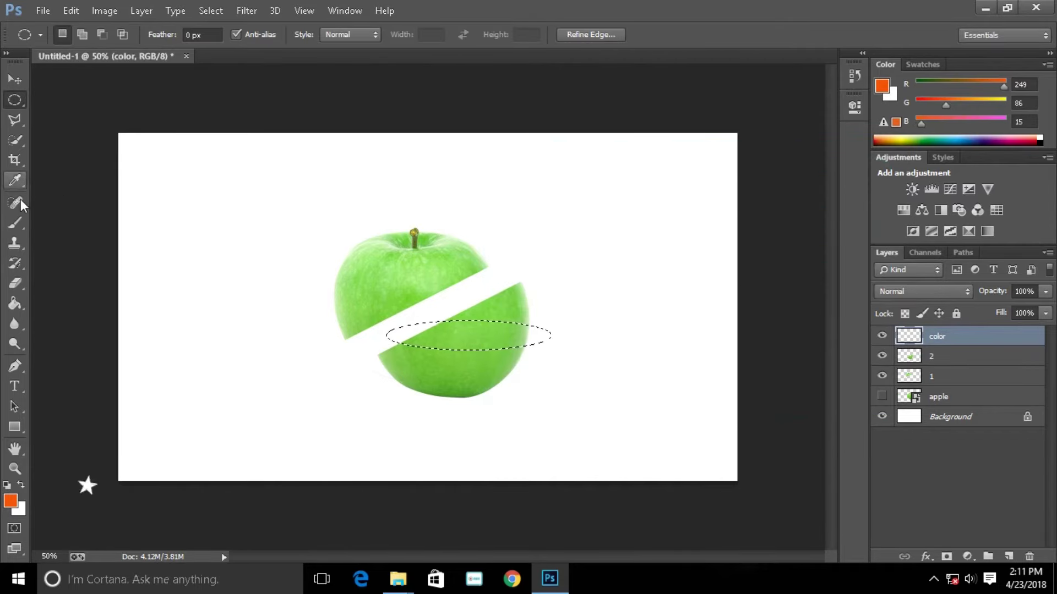
left_click(15, 222)
left_click_drag(393, 342, 702, 340)
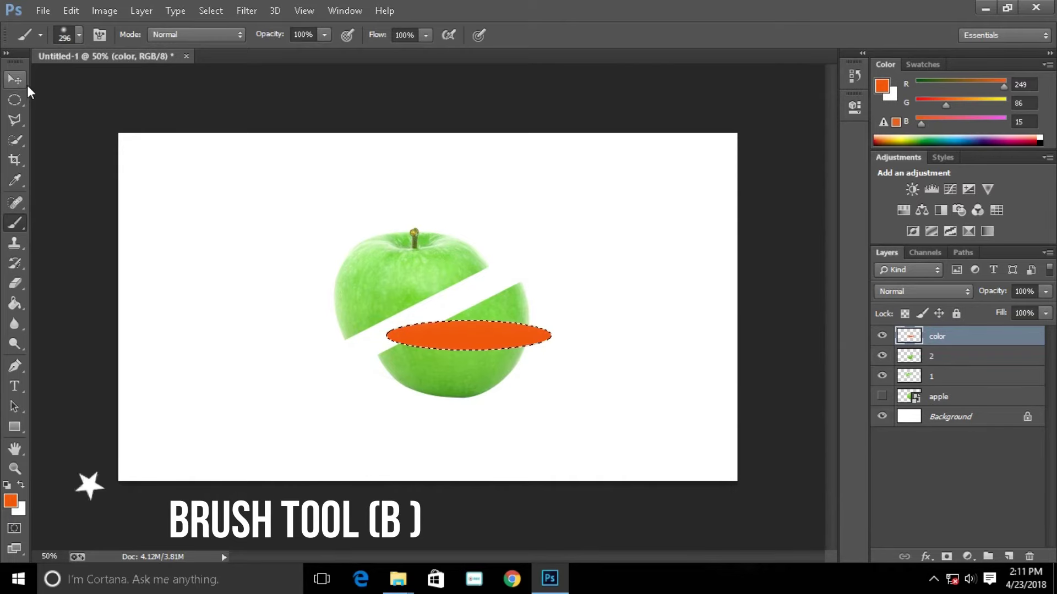
Step: Clear the selection around the orange oval and zoom in on the apple
left_click(11, 82)
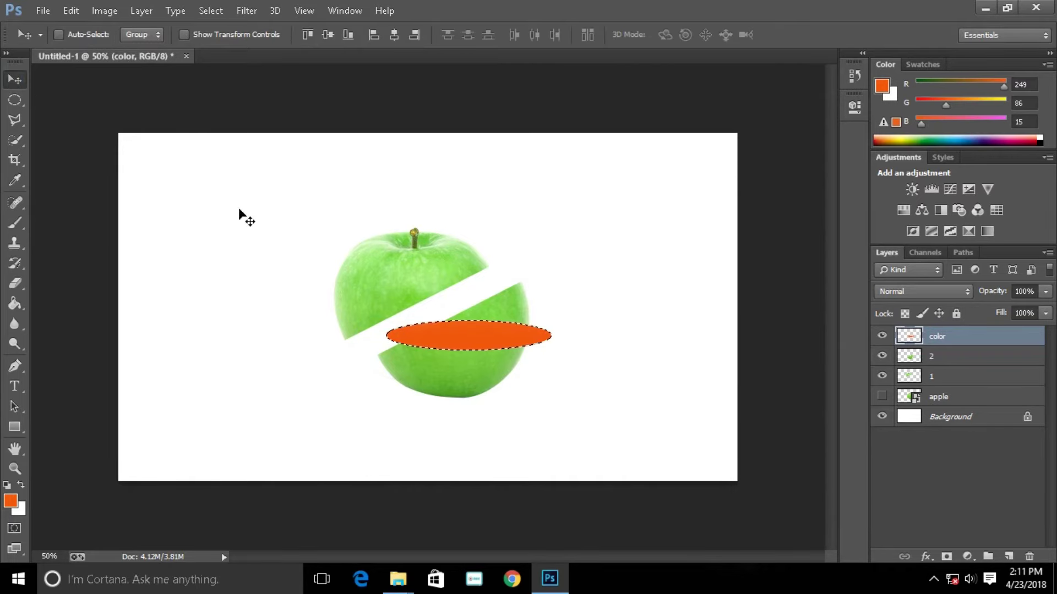
left_click(14, 100)
right_click(406, 337)
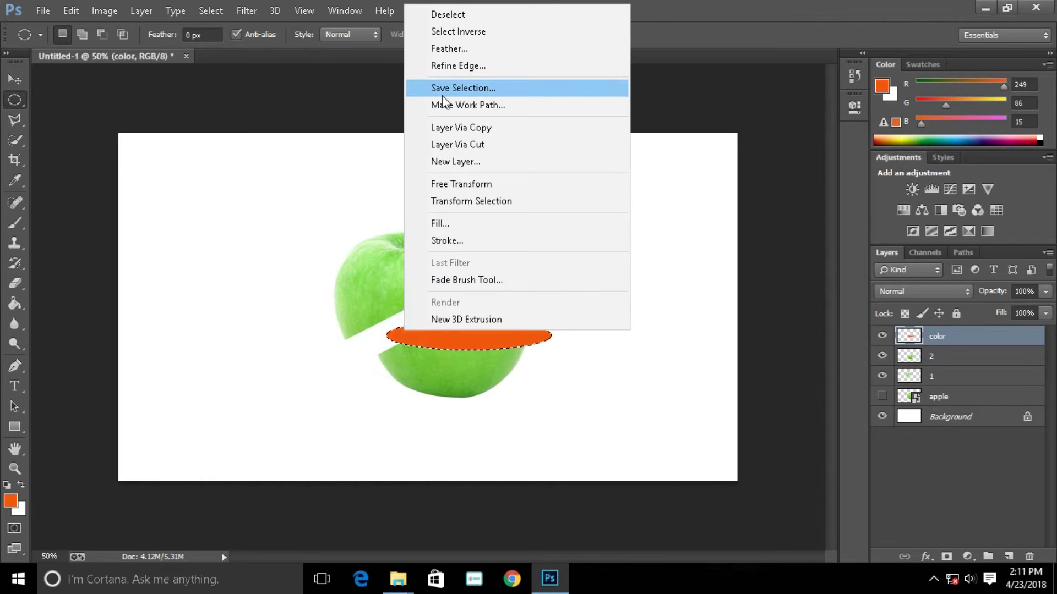
left_click(454, 16)
key("ctrl+plus")
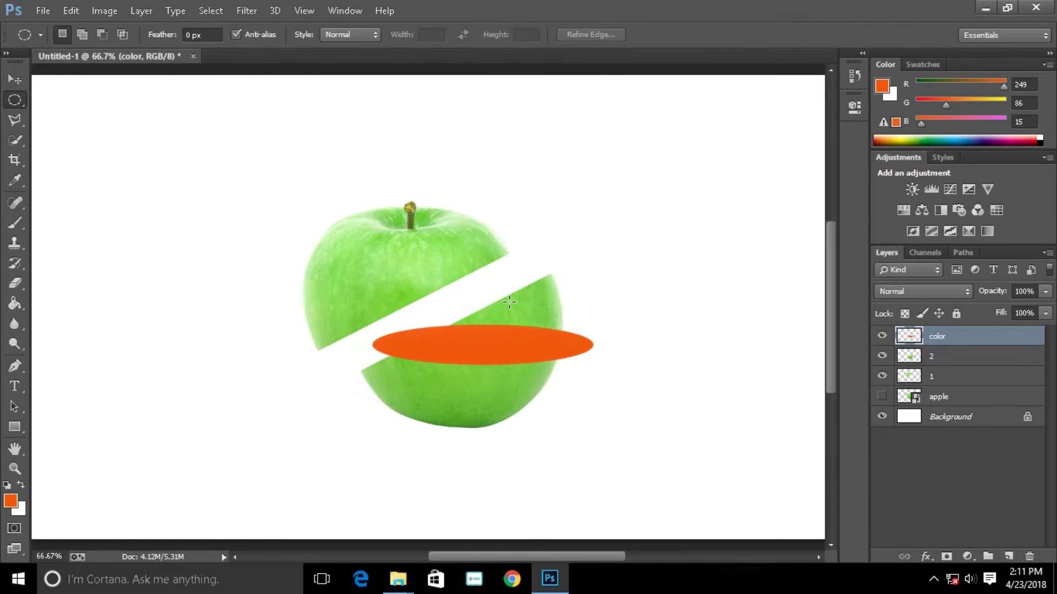
Step: Rotate the orange oval to the cut angle and position it on the lower half
left_click_drag(509, 301, 540, 344)
key("ctrl+t")
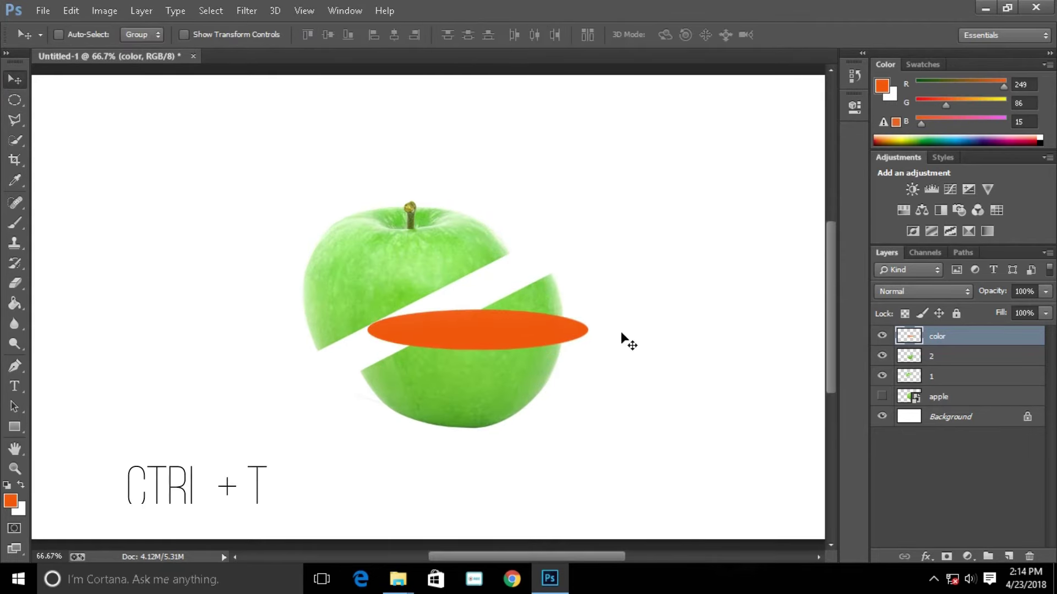
mouse_move(621, 330)
left_mouse_down()
mouse_move(642, 240)
mouse_move(628, 218)
left_mouse_up()
left_click_drag(477, 322, 490, 327)
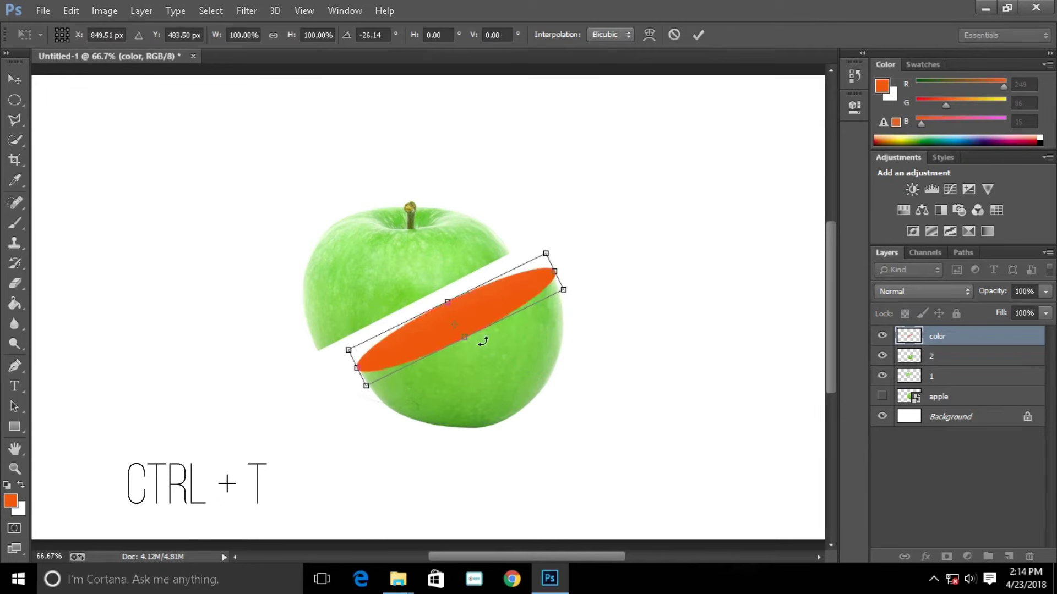
key("Return")
Step: Warp the oval's corners to fit the lower half's cut face
key("ctrl+t")
right_click(483, 318)
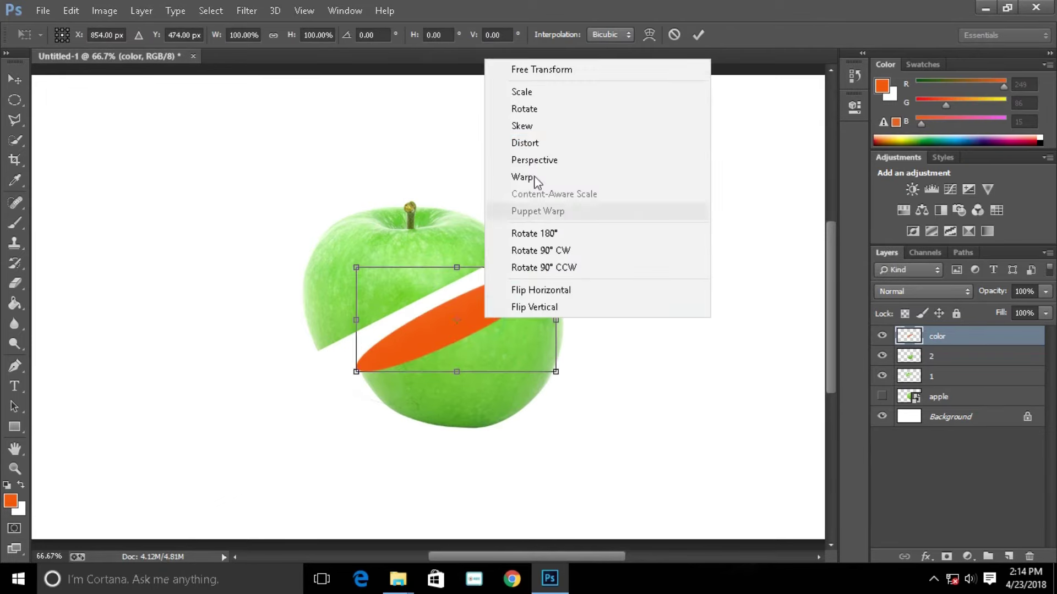
left_click(533, 178)
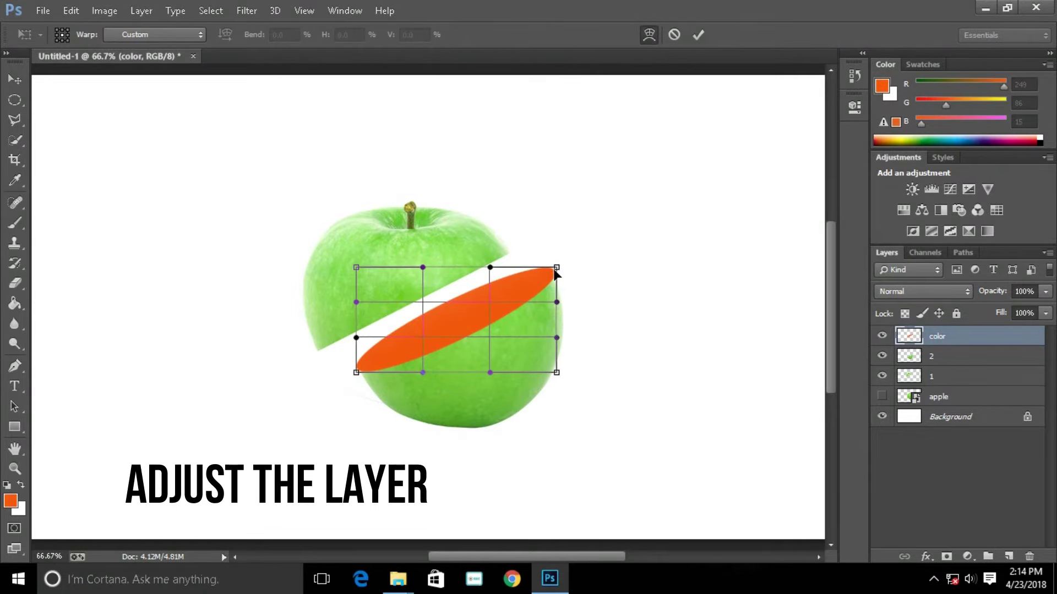
left_click_drag(554, 270, 554, 271)
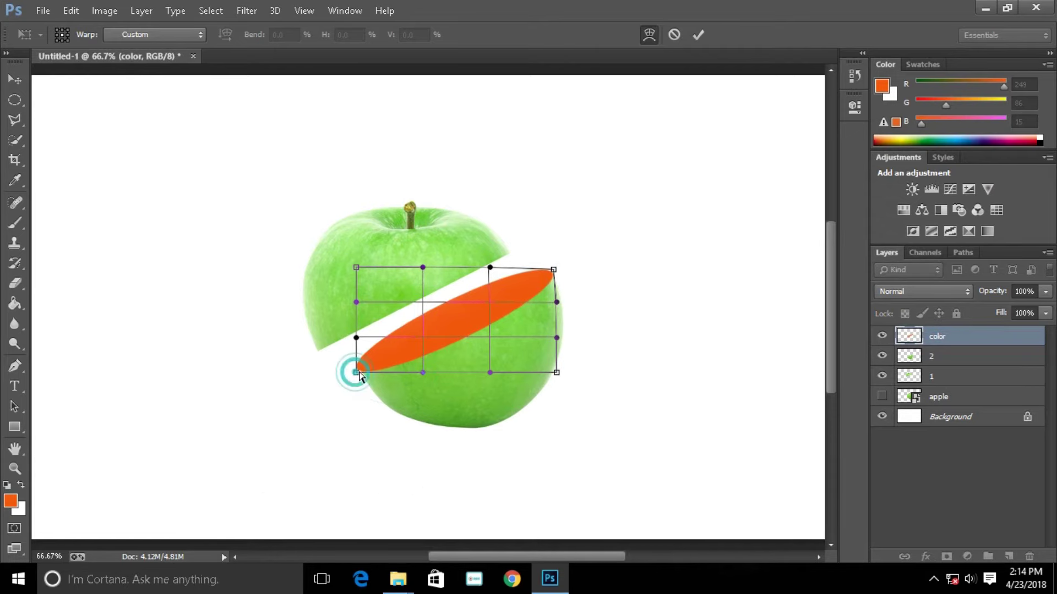
left_click_drag(356, 372, 359, 372)
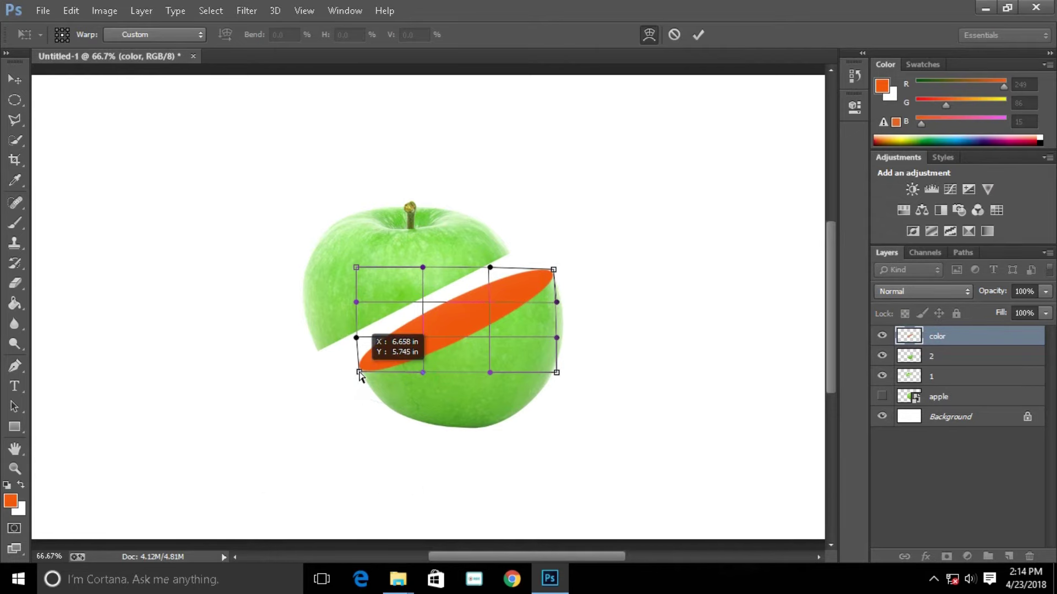
left_click(692, 44)
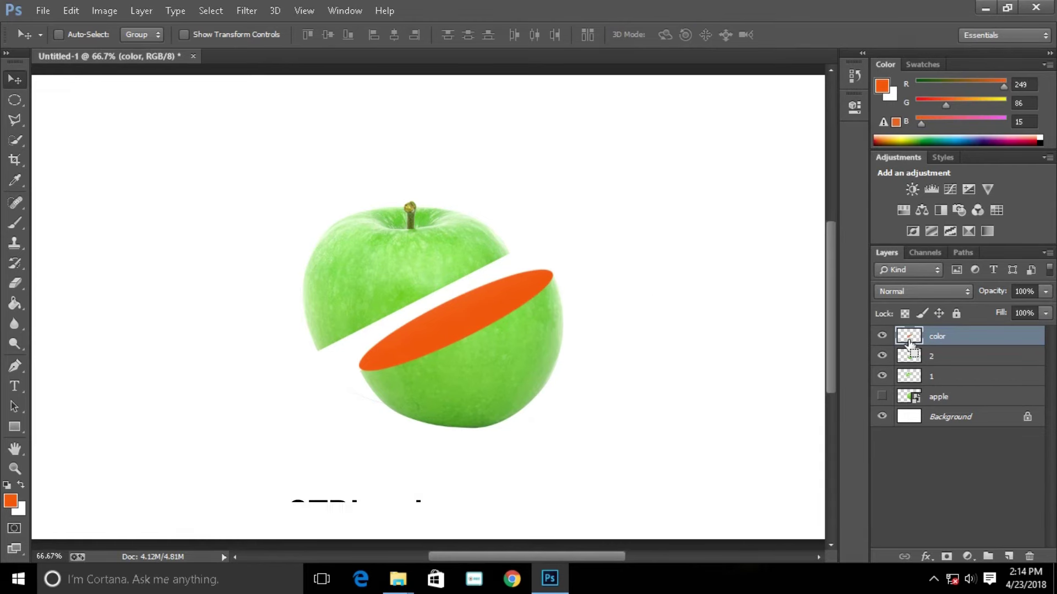
Step: Duplicate the orange oval onto the upper apple half, resized and tilted to the cut
key("ctrl+j")
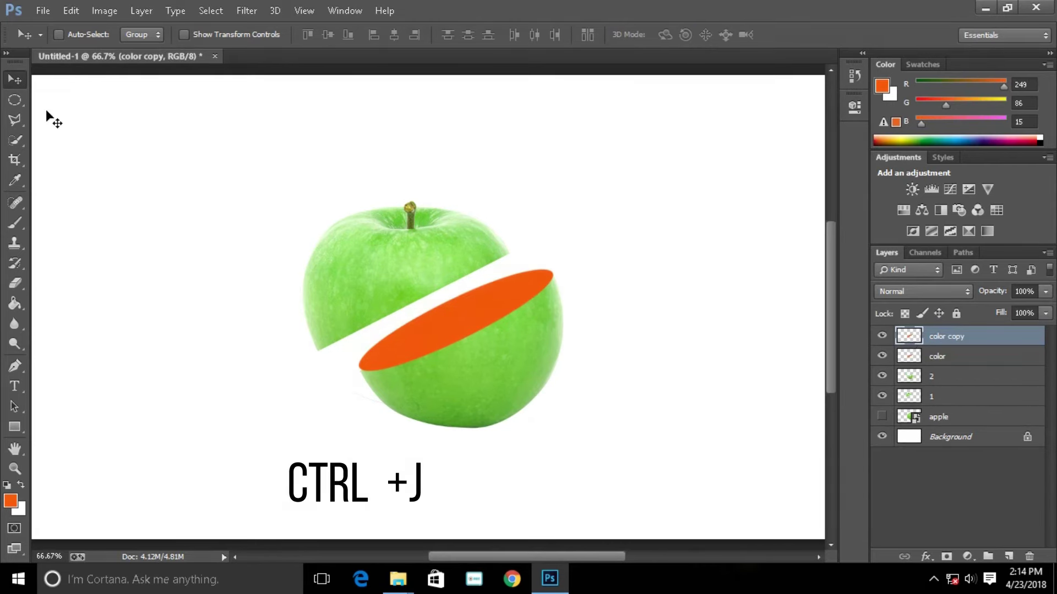
left_click_drag(490, 307, 447, 289)
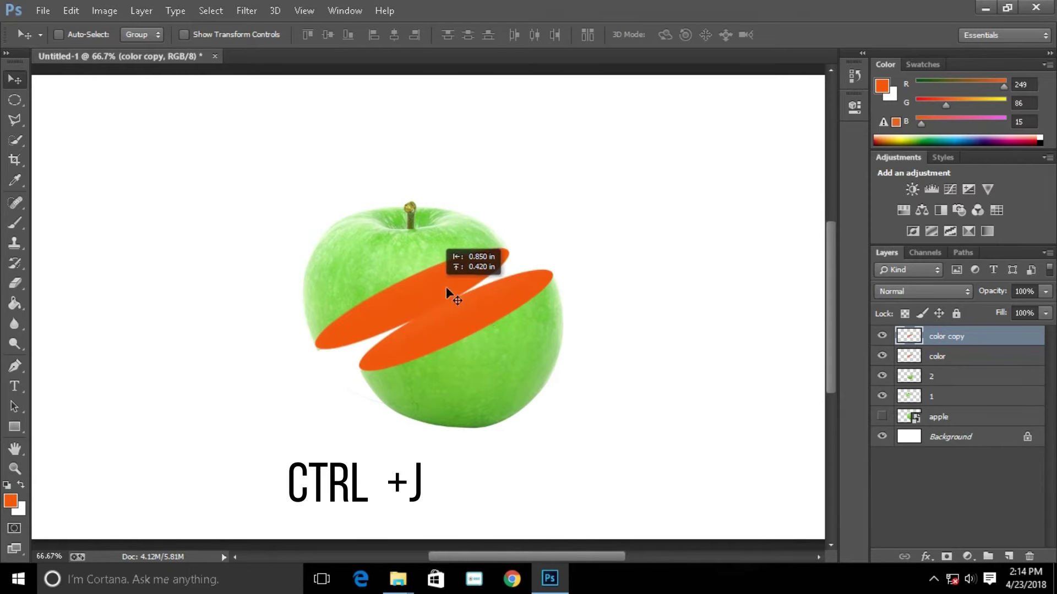
key("ctrl+t")
left_click_drag(411, 353, 412, 340)
left_click_drag(515, 353, 520, 333)
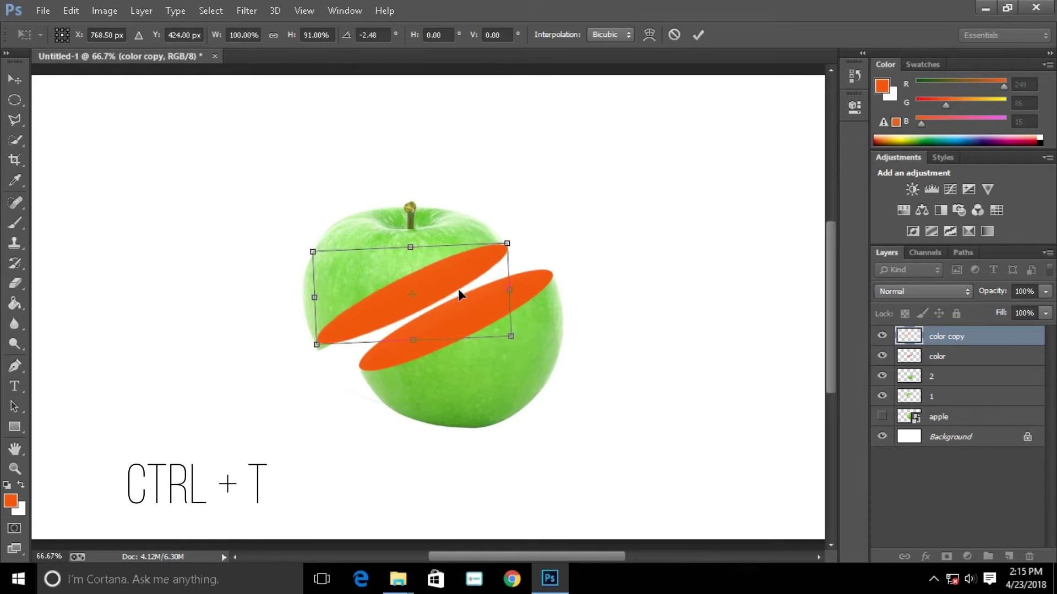
left_click_drag(316, 345, 316, 350)
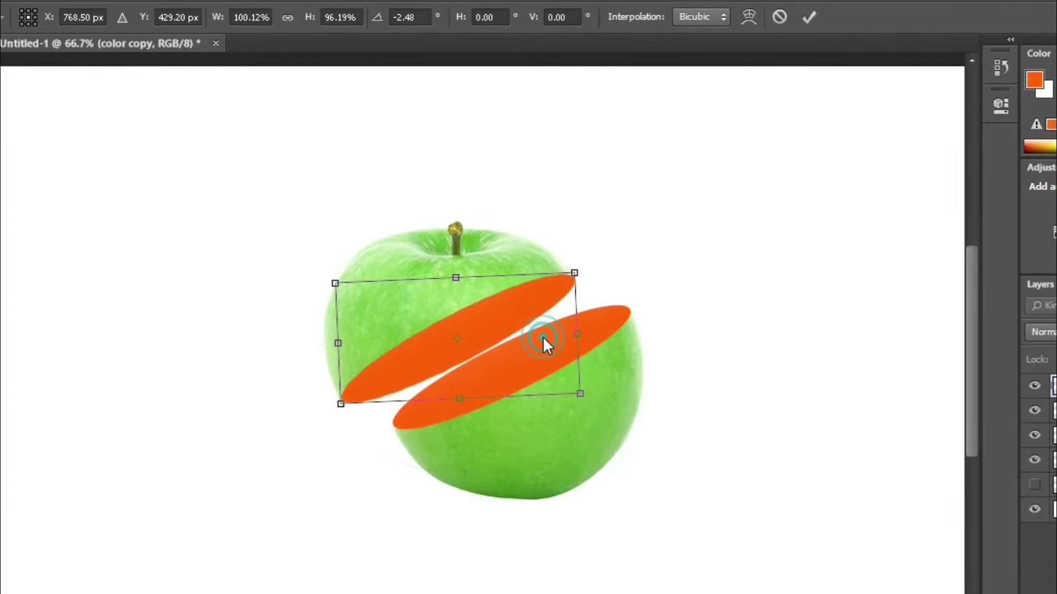
Step: Warp the upper slice's lower edge and right tip to fit the cut face
right_click(542, 335)
left_click(633, 482)
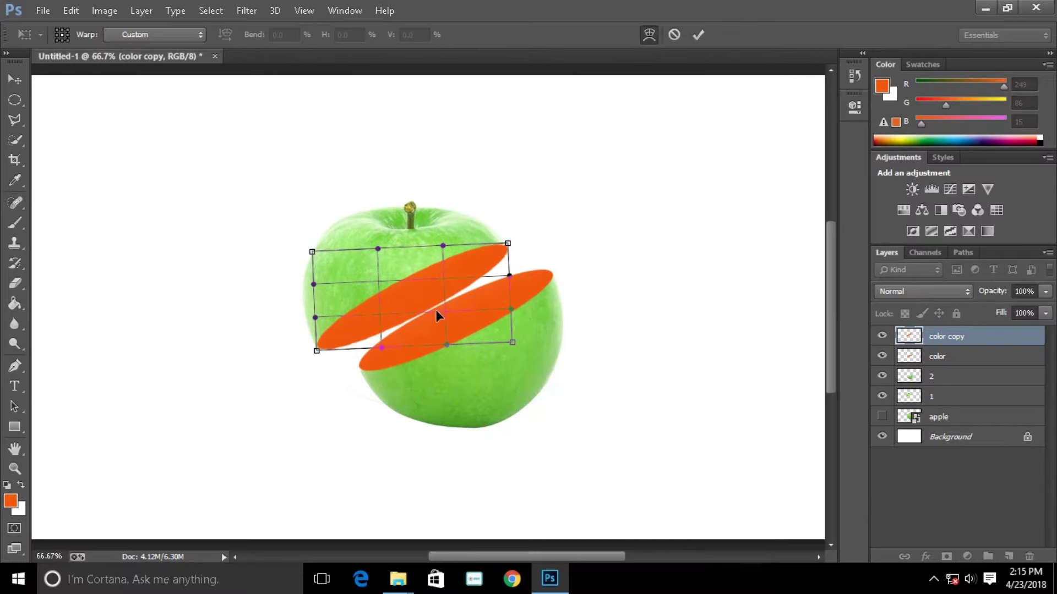
left_click_drag(435, 305, 444, 307)
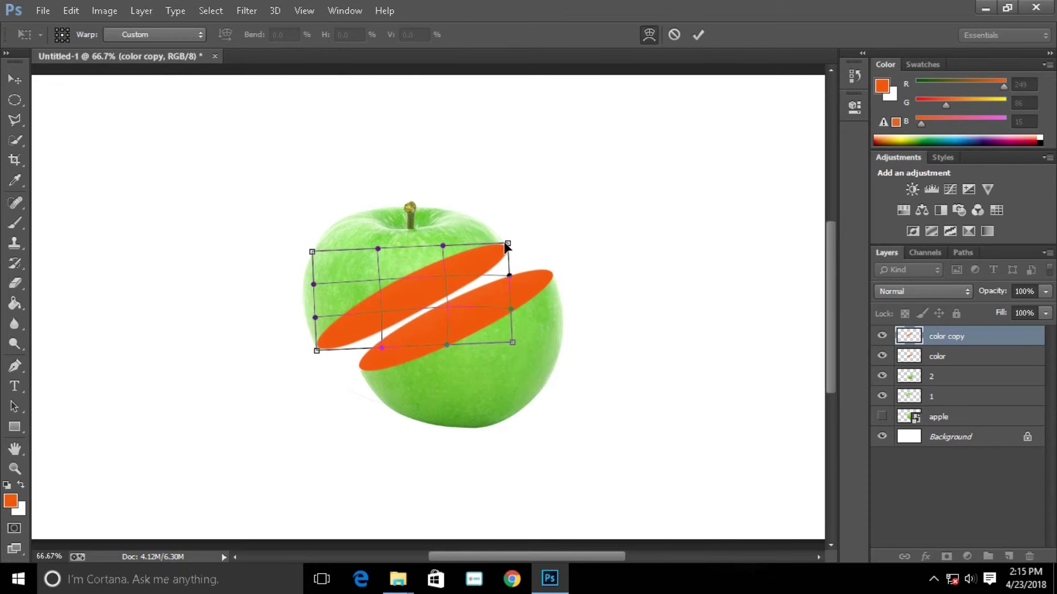
left_click_drag(506, 246, 509, 252)
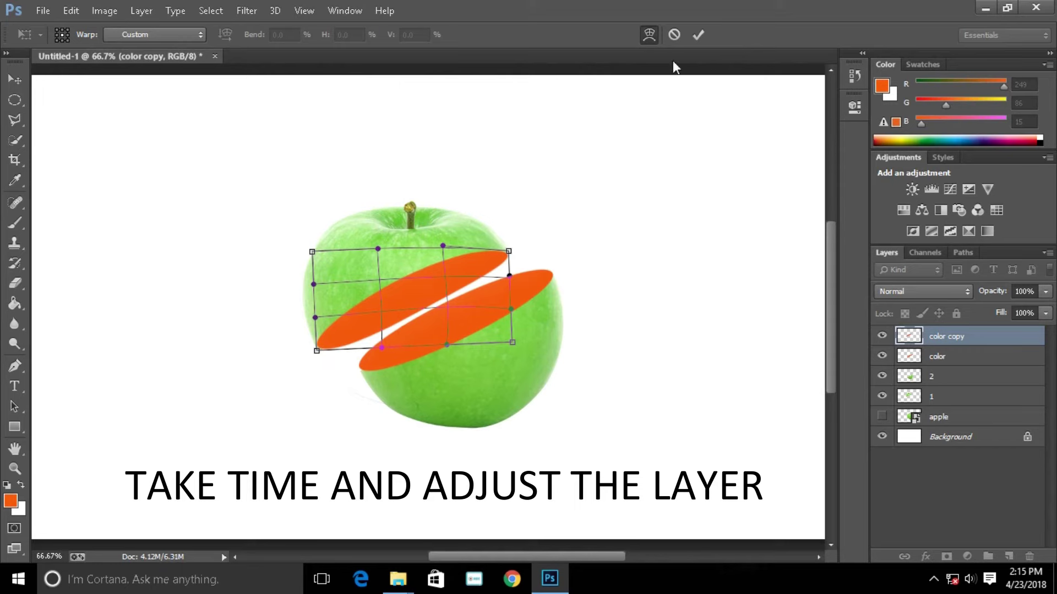
left_click(697, 35)
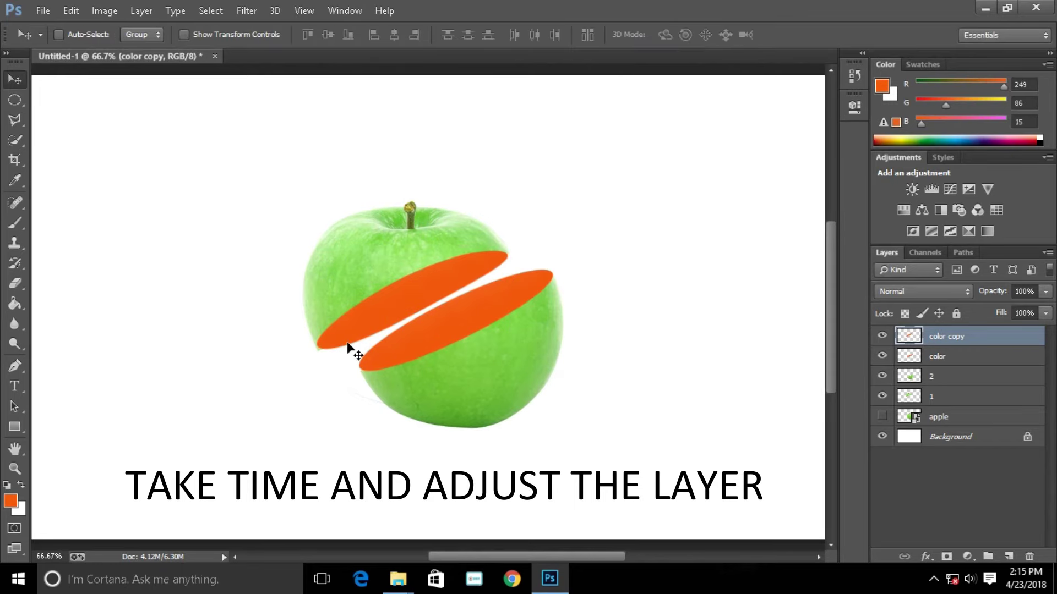
Step: Warp the upper slice again, pulling its lower-left corner down to the apple
key("ctrl+t")
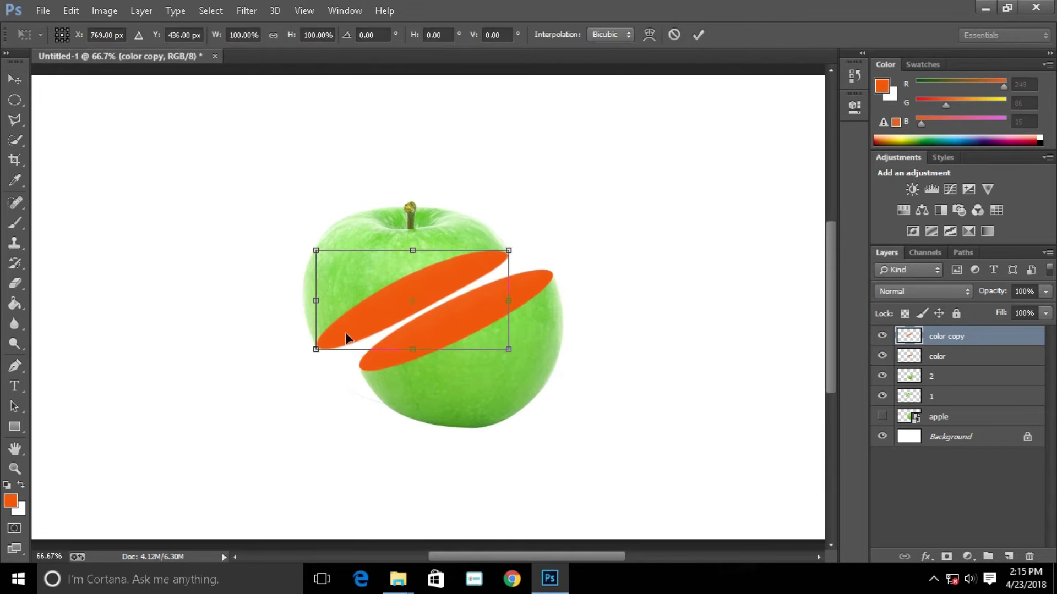
right_click(345, 337)
left_click(427, 197)
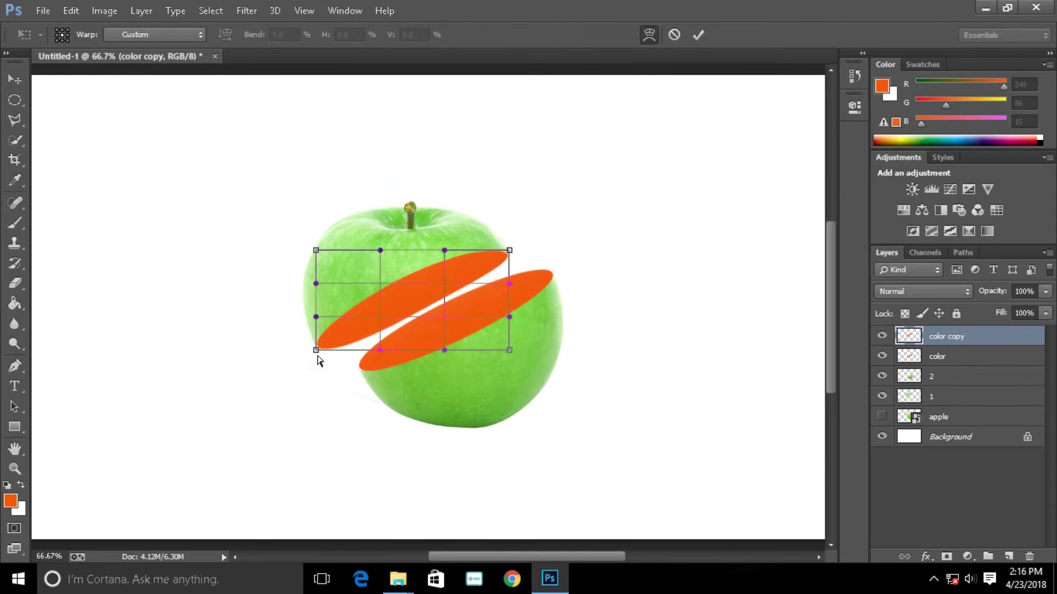
left_click_drag(318, 356, 318, 357)
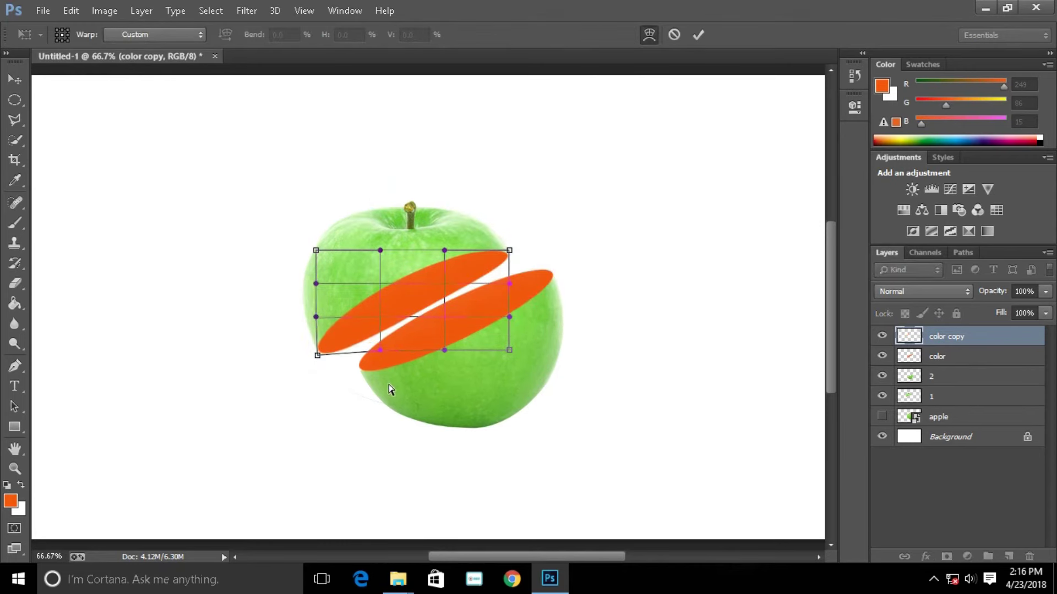
left_click(697, 35)
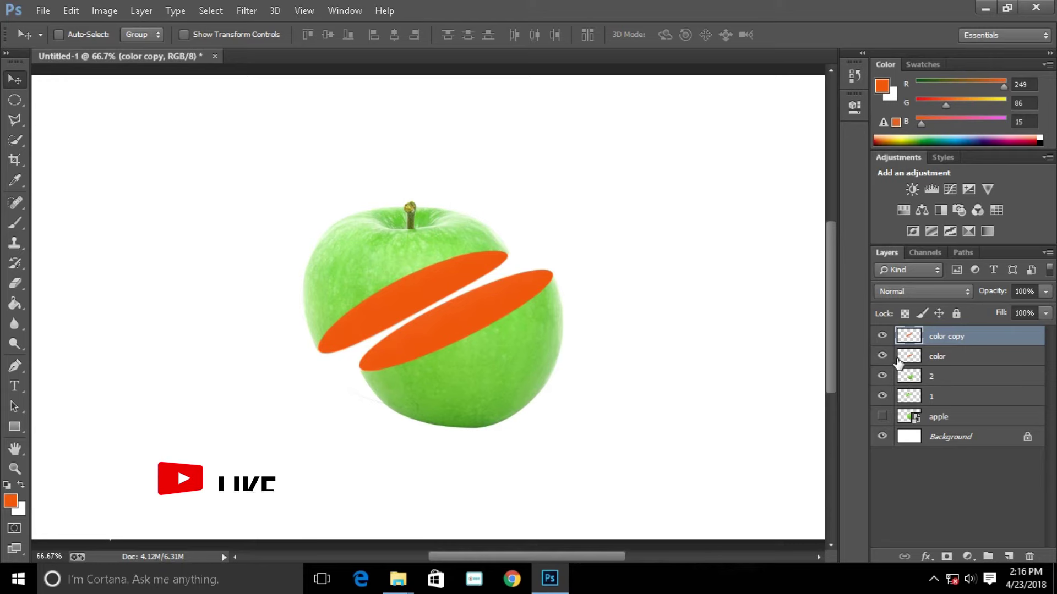
Step: Merge the 'color' and 'color copy' orange layers into one, then zoom out
left_click(882, 335)
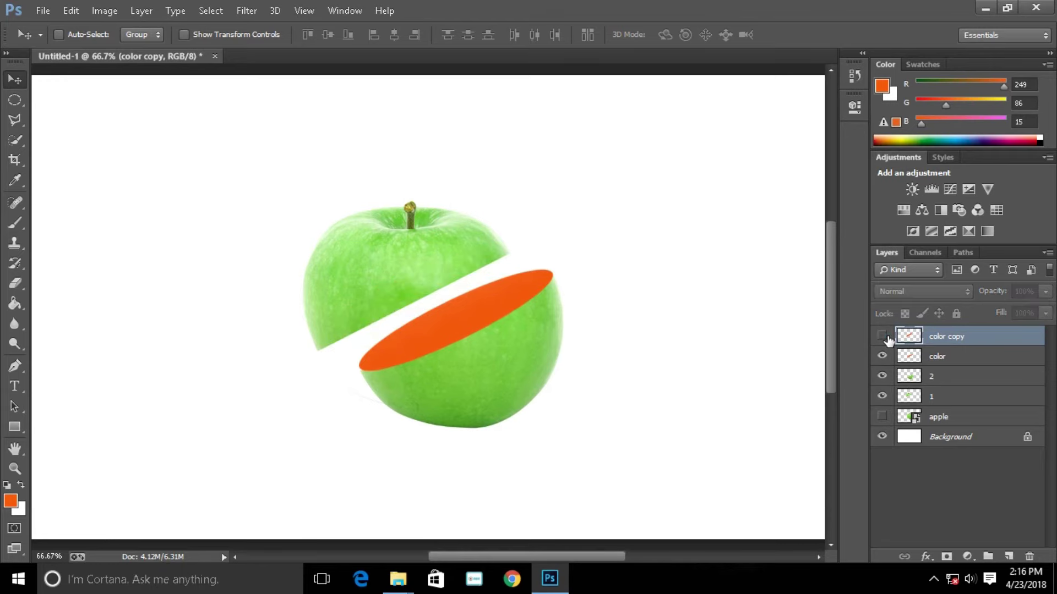
left_click(882, 336)
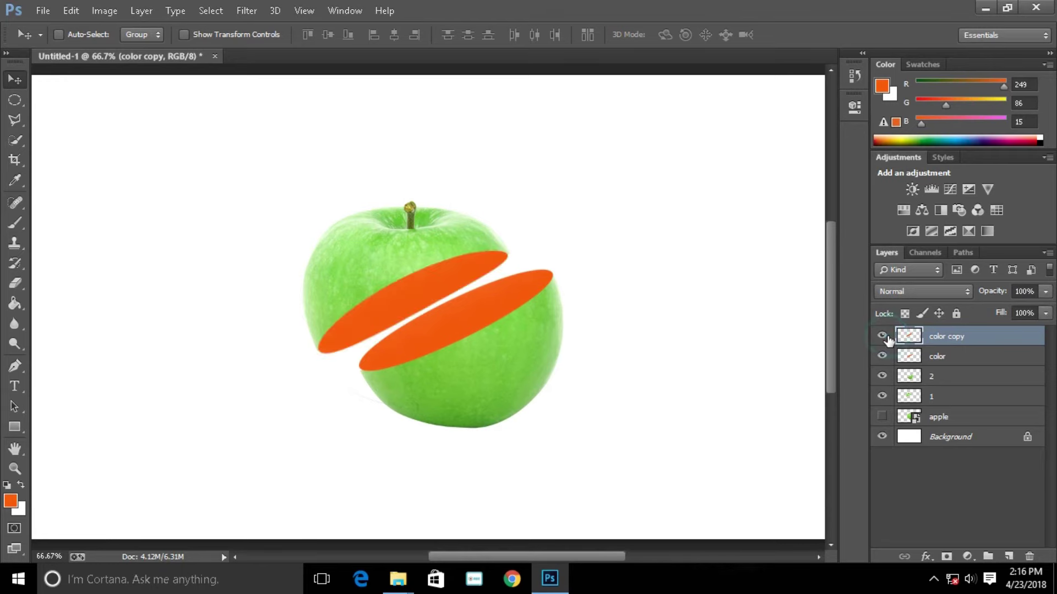
left_click(940, 357, "shift")
right_click(945, 361)
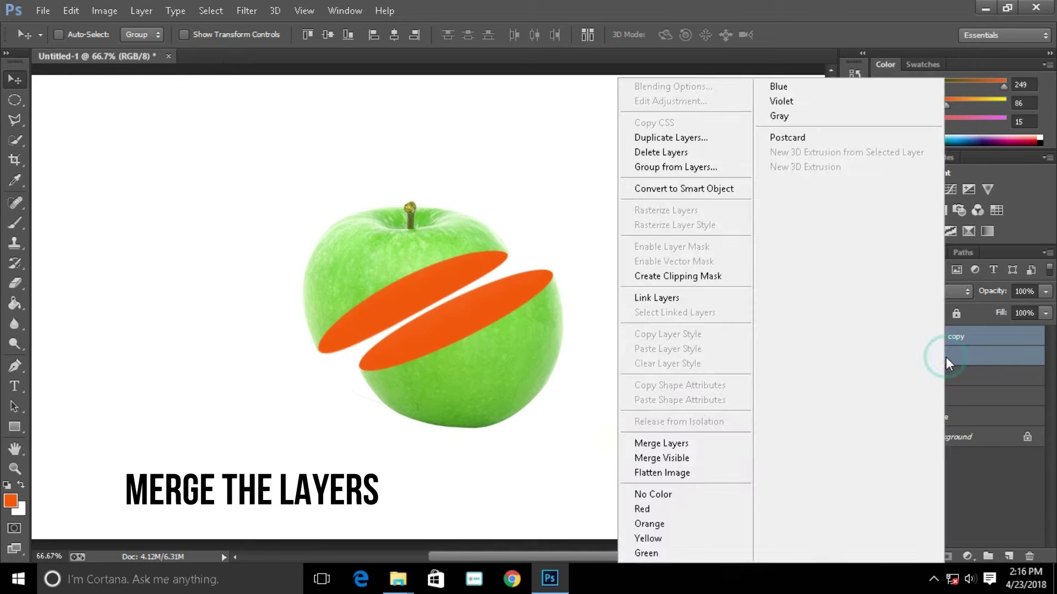
left_click(679, 443)
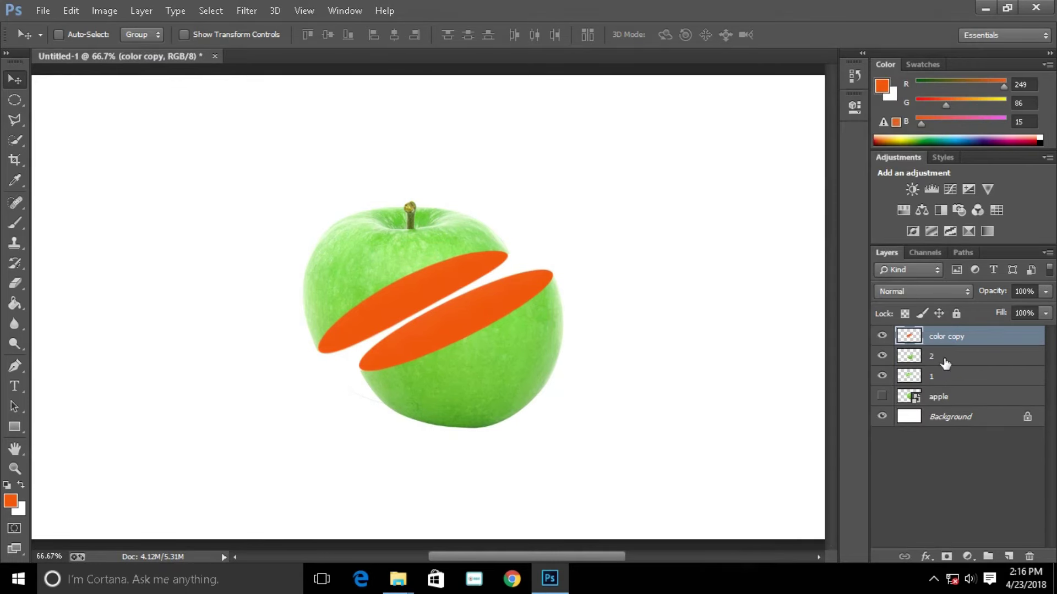
key("ctrl+minus")
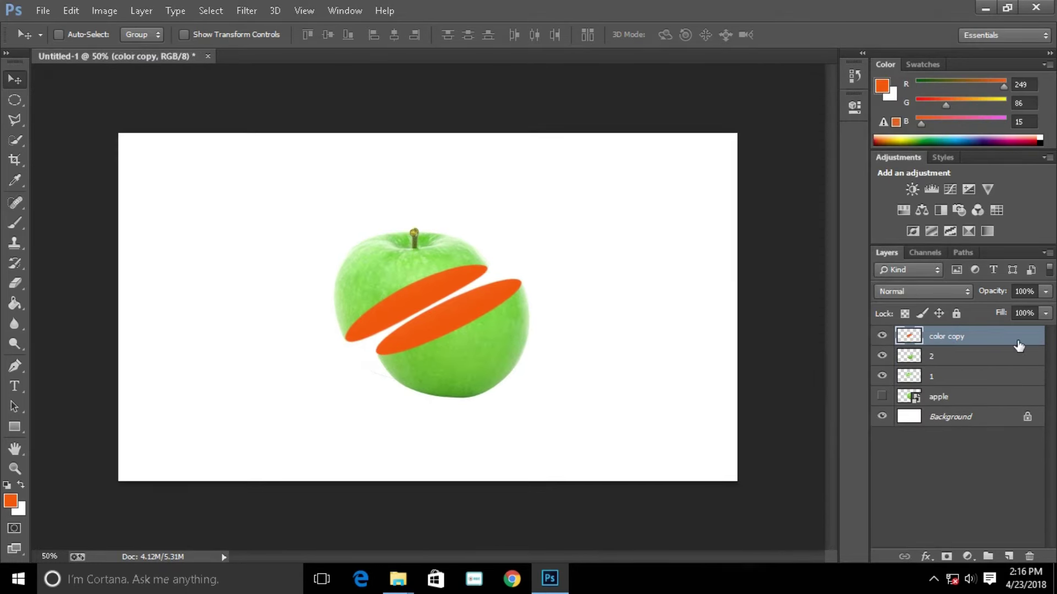
Step: Add a black-to-white Gradient Overlay layer style to the orange slices layer
double_click(1019, 345)
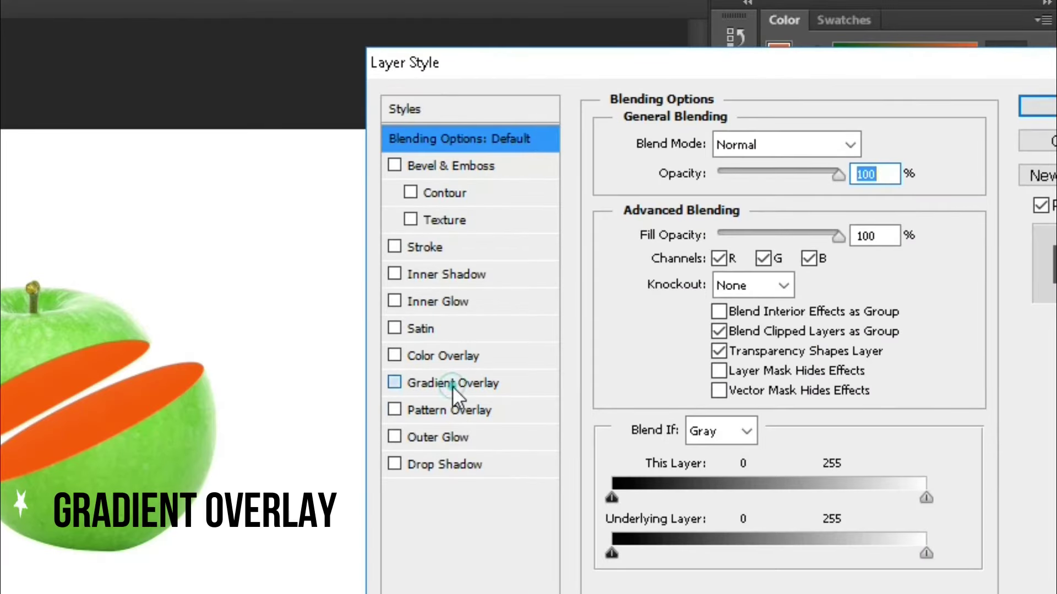
left_click(452, 384)
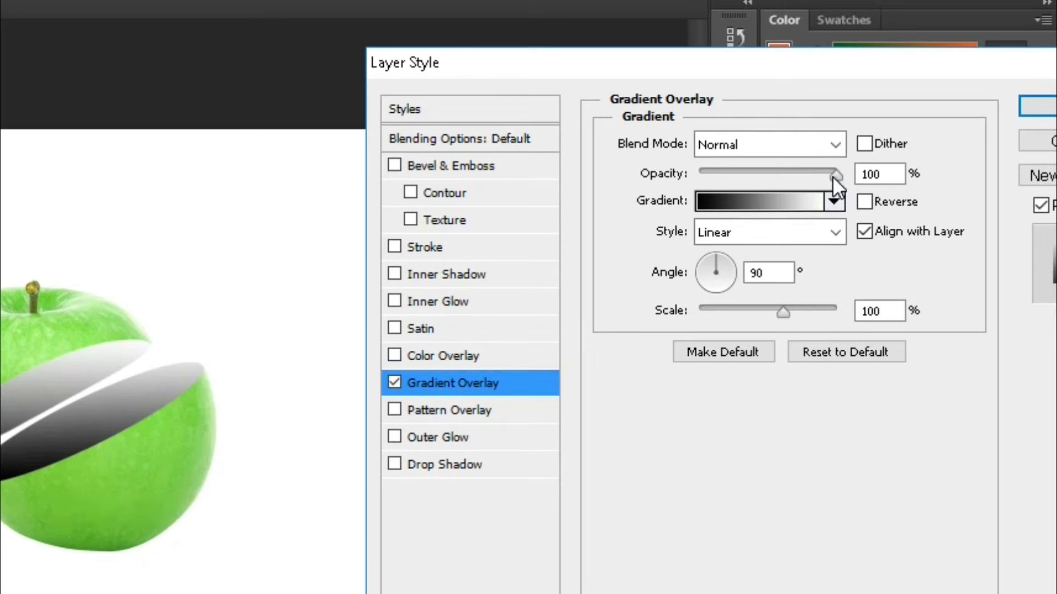
left_click(834, 202)
left_click(733, 264)
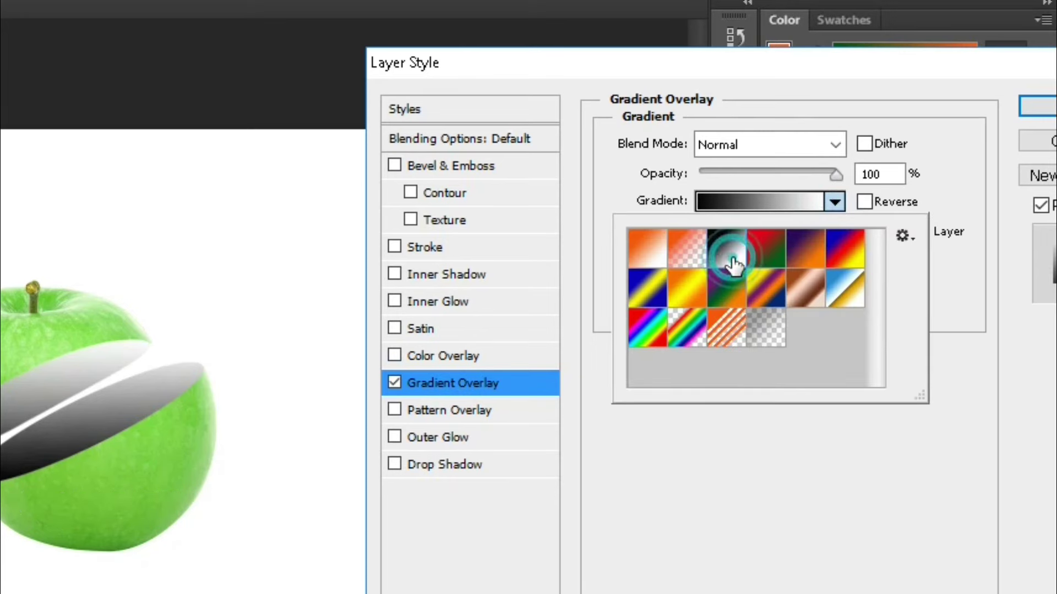
left_click(834, 203)
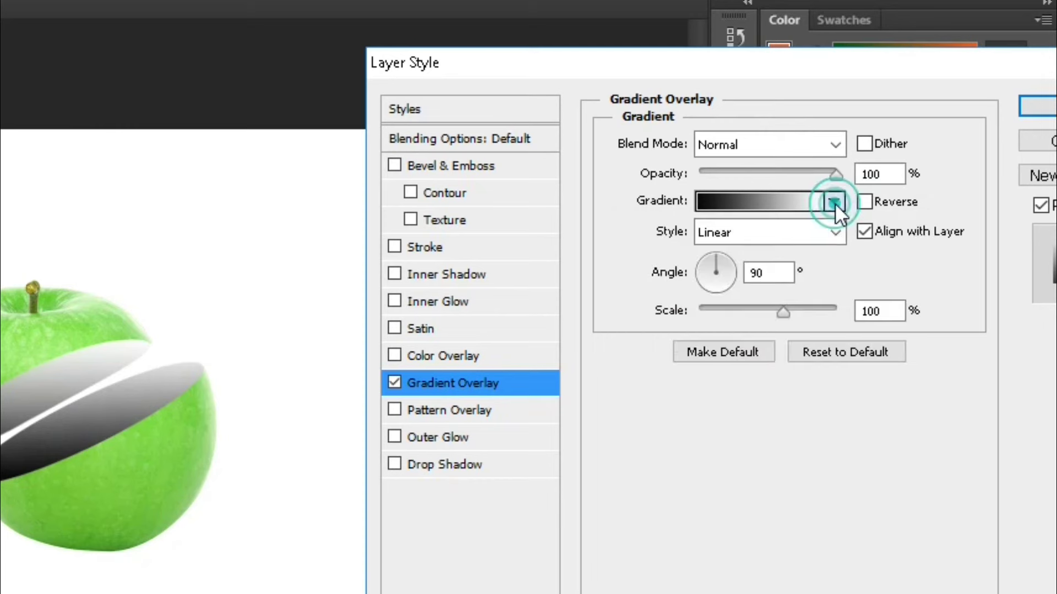
Step: Set the overlay to 26% opacity, Reflected style, Reverse on, and 82% scale
left_click_drag(832, 175, 758, 178)
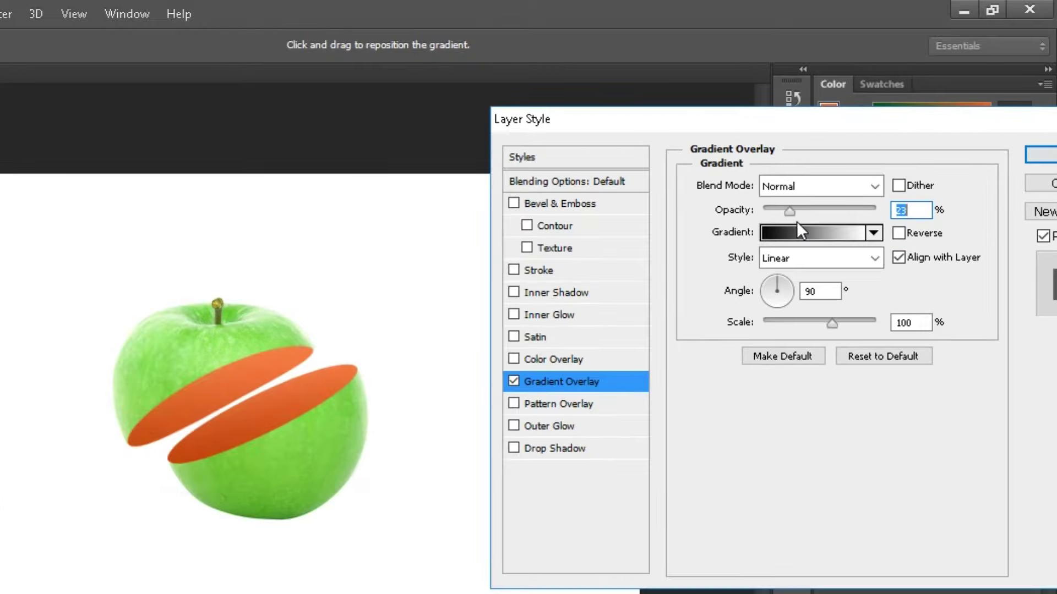
mouse_move(797, 220)
left_mouse_down()
mouse_move(816, 227)
mouse_move(792, 222)
left_mouse_up()
left_click(873, 258)
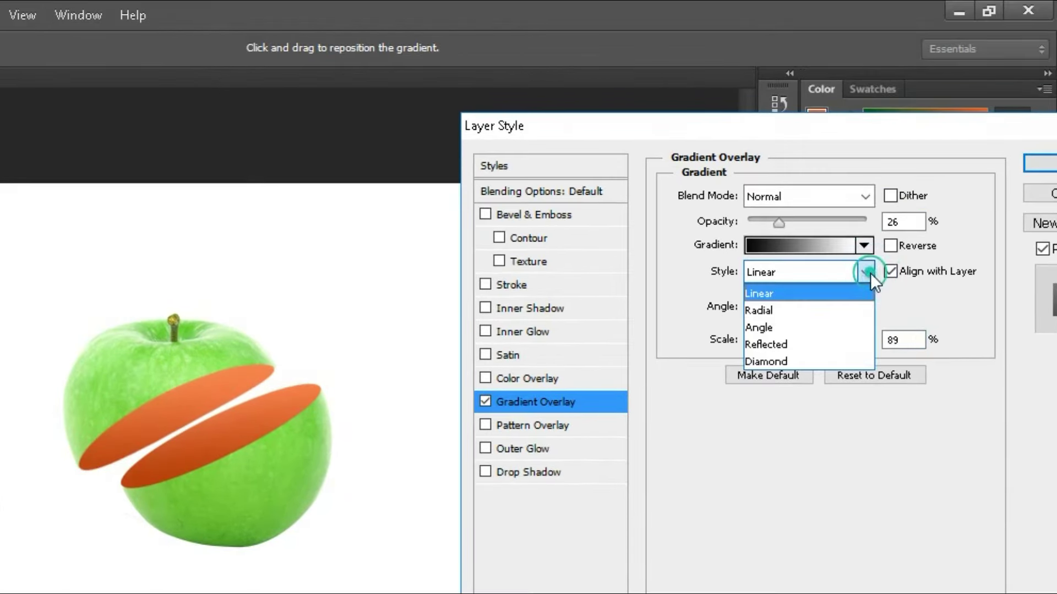
left_click(809, 342)
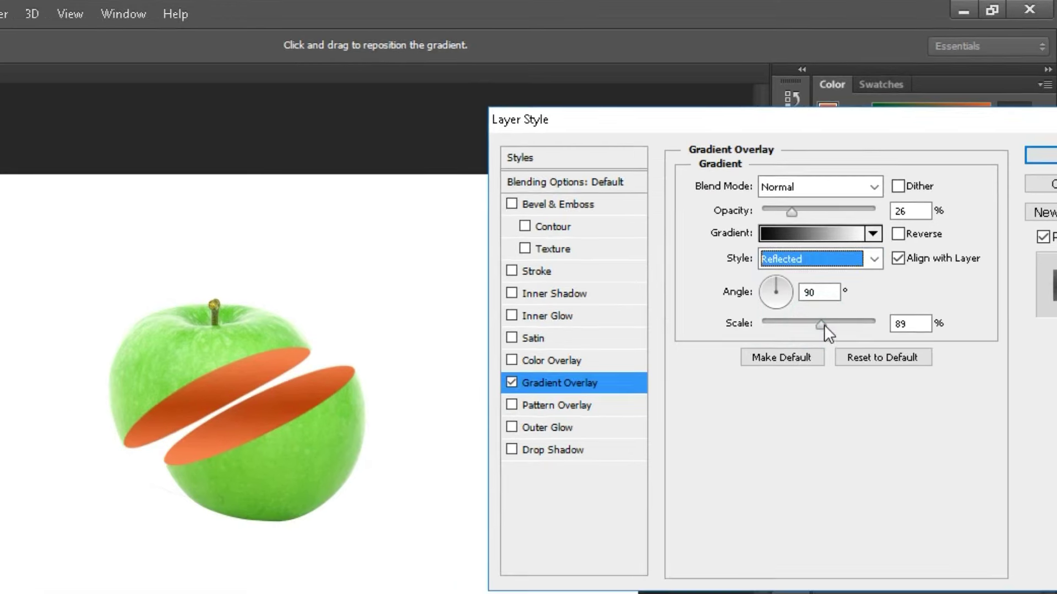
mouse_move(812, 339)
left_mouse_down()
mouse_move(790, 339)
mouse_move(792, 328)
mouse_move(850, 325)
mouse_move(823, 326)
left_mouse_up()
left_click(898, 233)
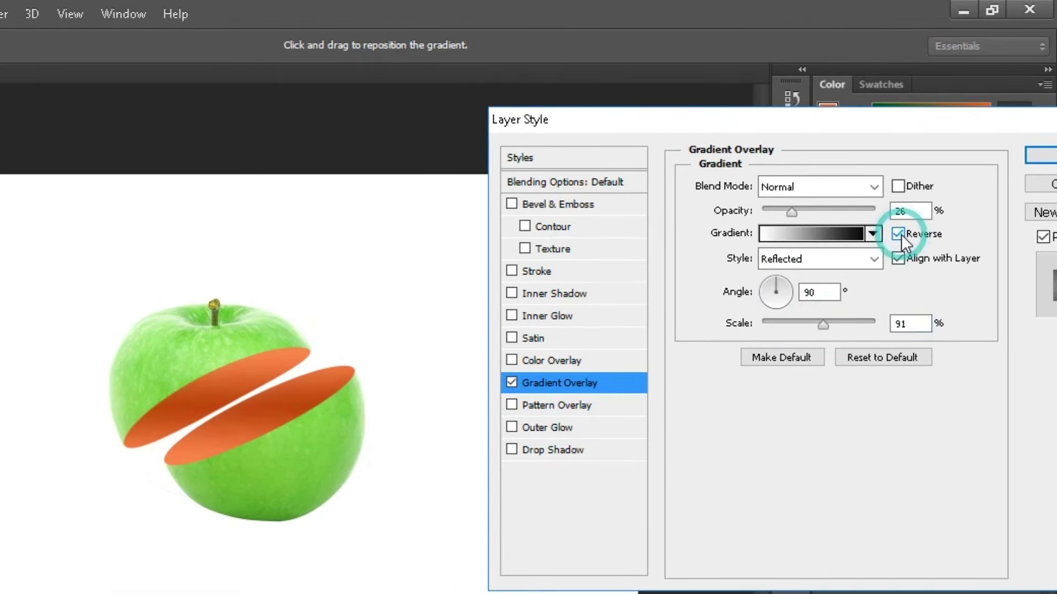
mouse_move(823, 326)
left_mouse_down()
mouse_move(807, 328)
mouse_move(821, 328)
left_mouse_up()
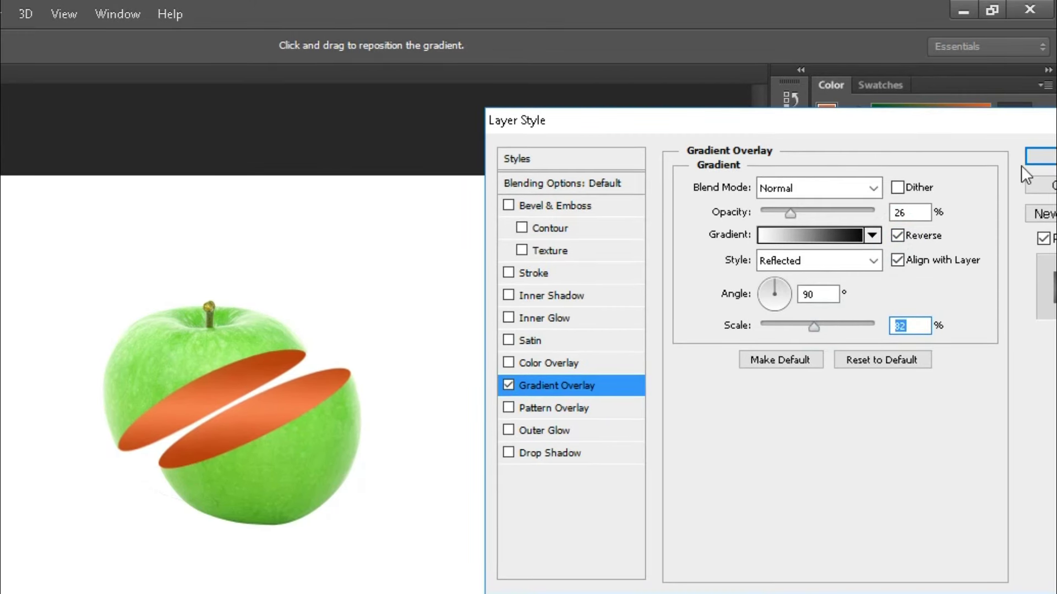
left_click(1038, 157)
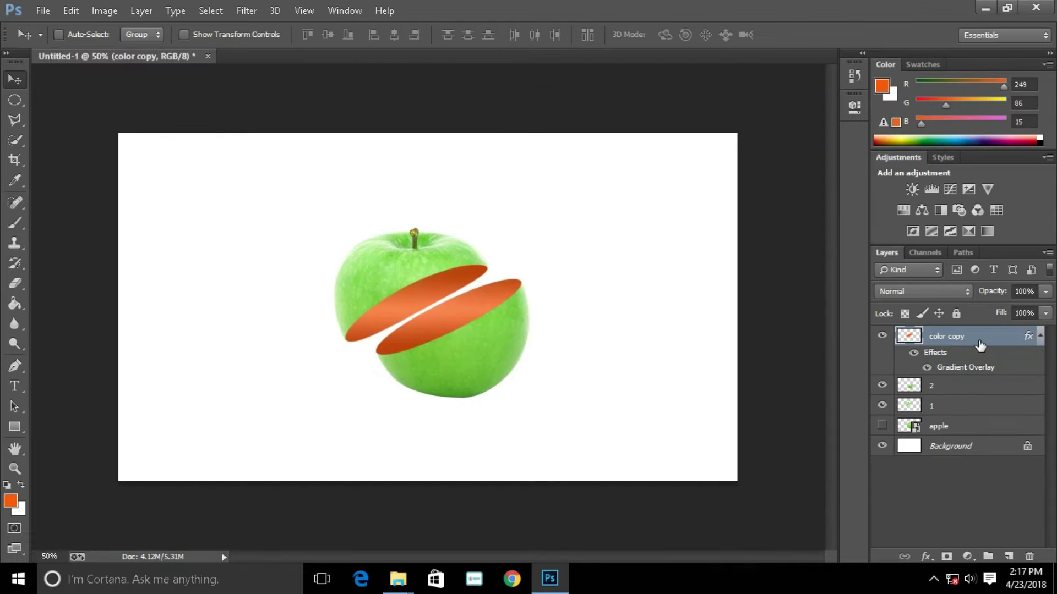
Step: Add an Inner Shadow to the 'color copy' slices: 49% opacity, 0 px distance, larger size
left_click(994, 344)
double_click(994, 344)
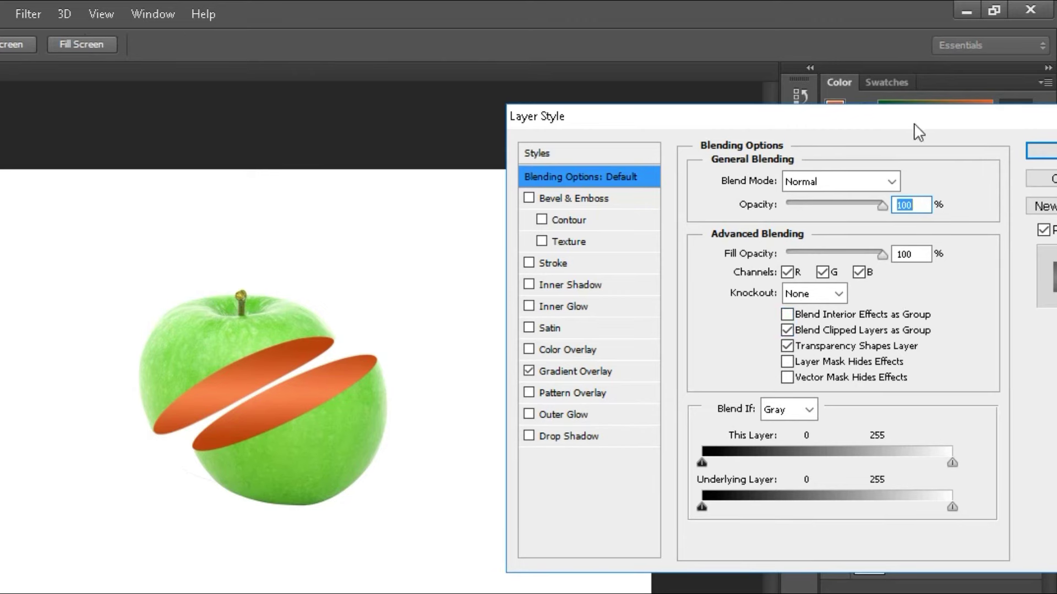
left_click_drag(917, 132, 856, 143)
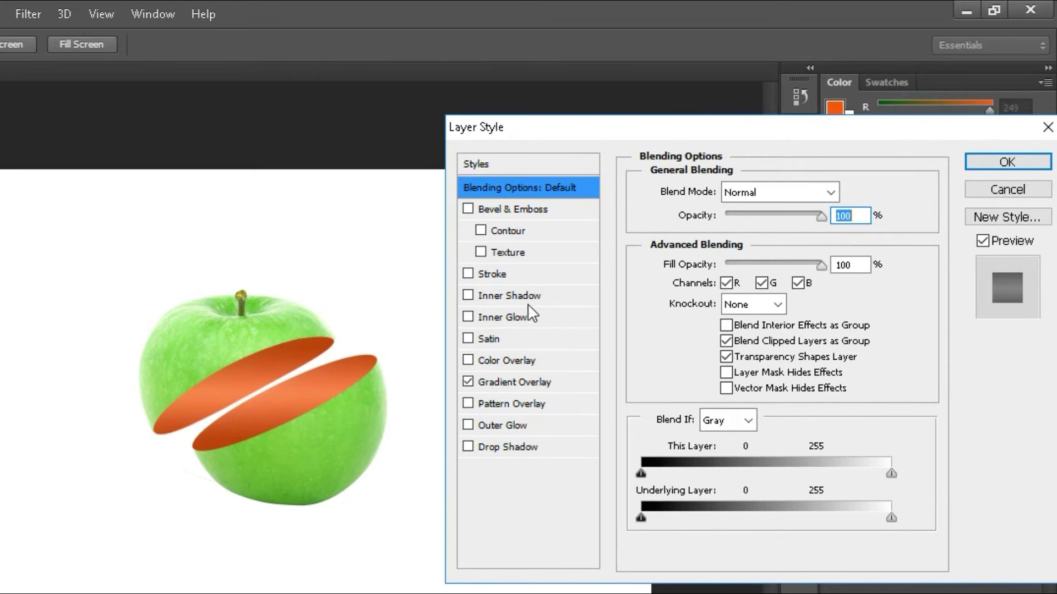
left_click(513, 296)
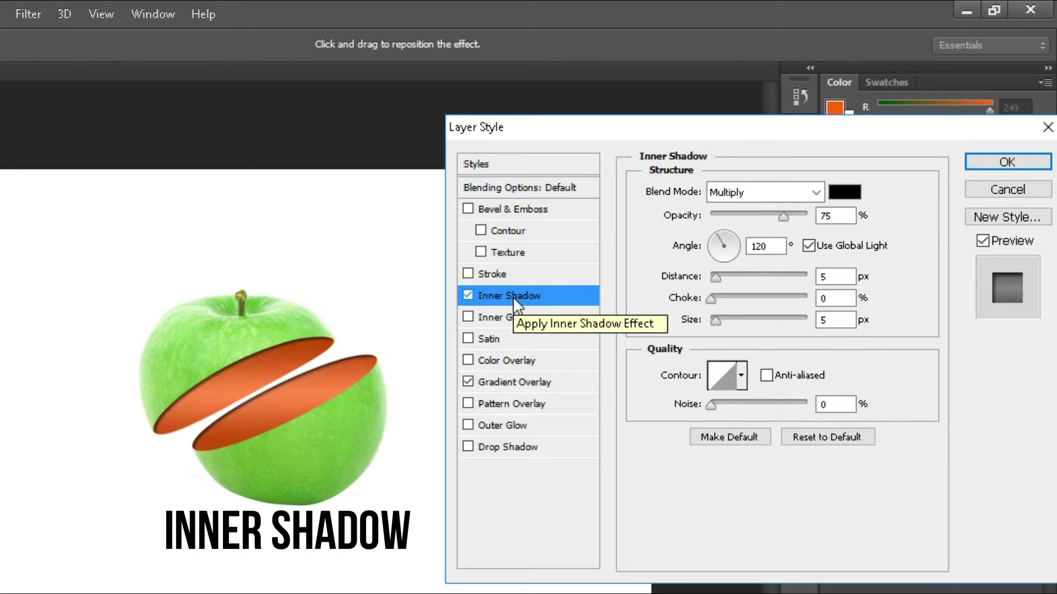
left_click_drag(782, 216, 760, 216)
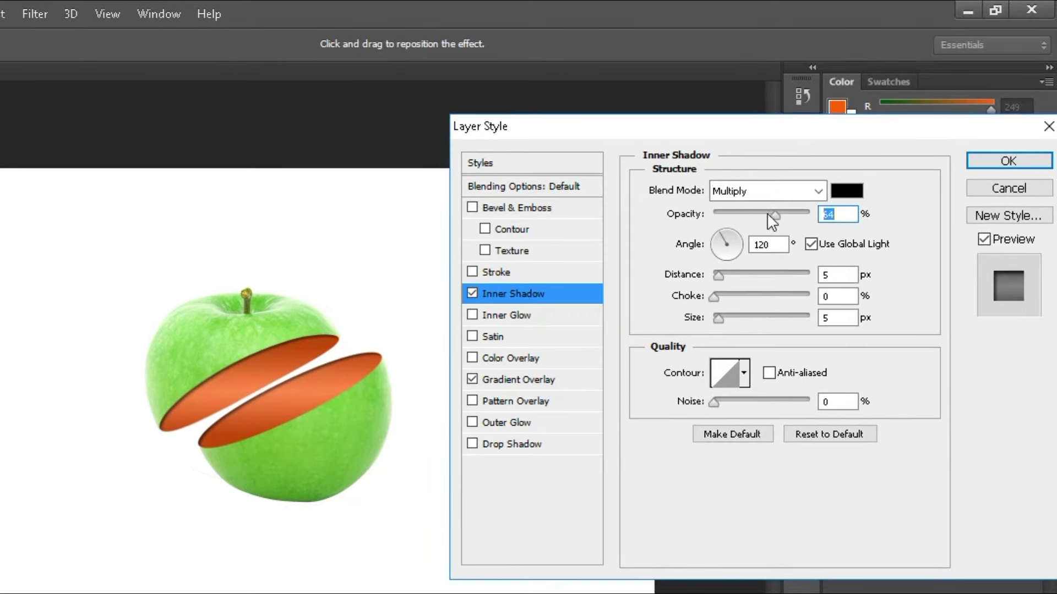
left_click_drag(727, 274, 712, 271)
left_click_drag(719, 317, 732, 319)
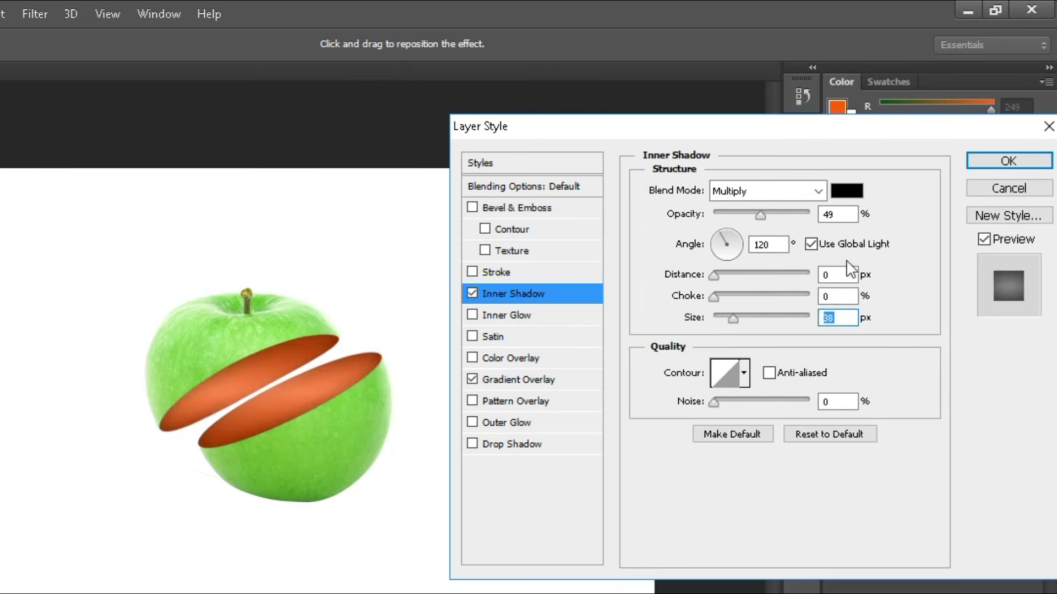
left_click(996, 162)
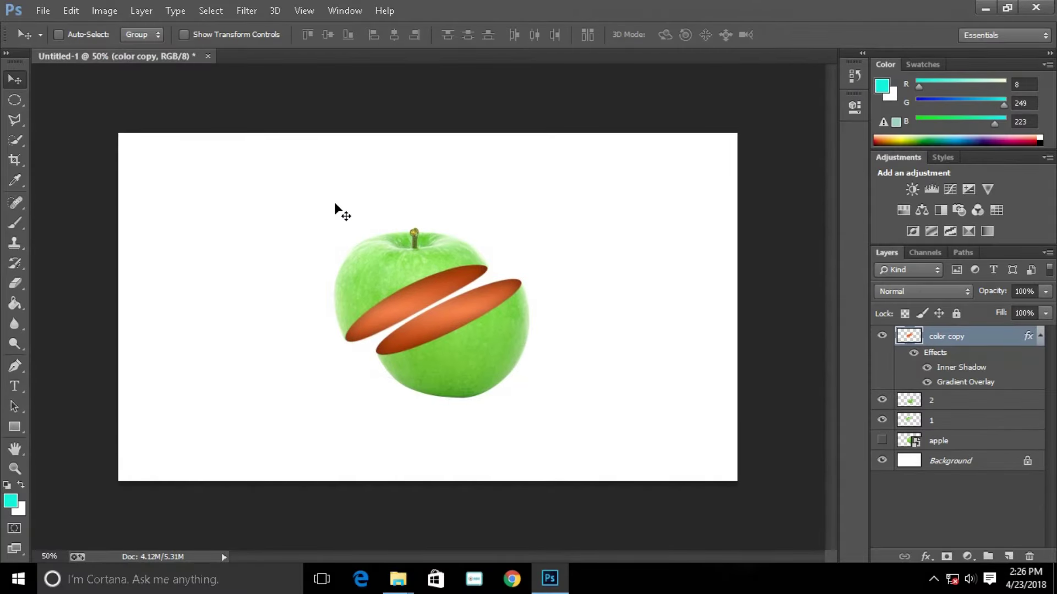
Step: Apply a Hue/Saturation adjustment of Hue +18 and Saturation +3 to the slices
left_click(105, 11)
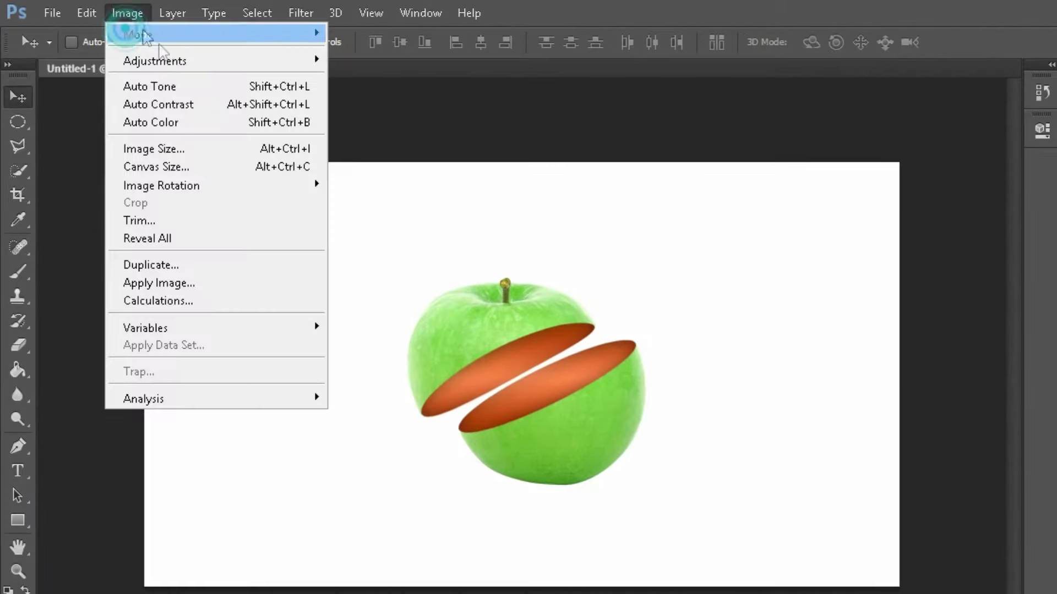
mouse_move(154, 60)
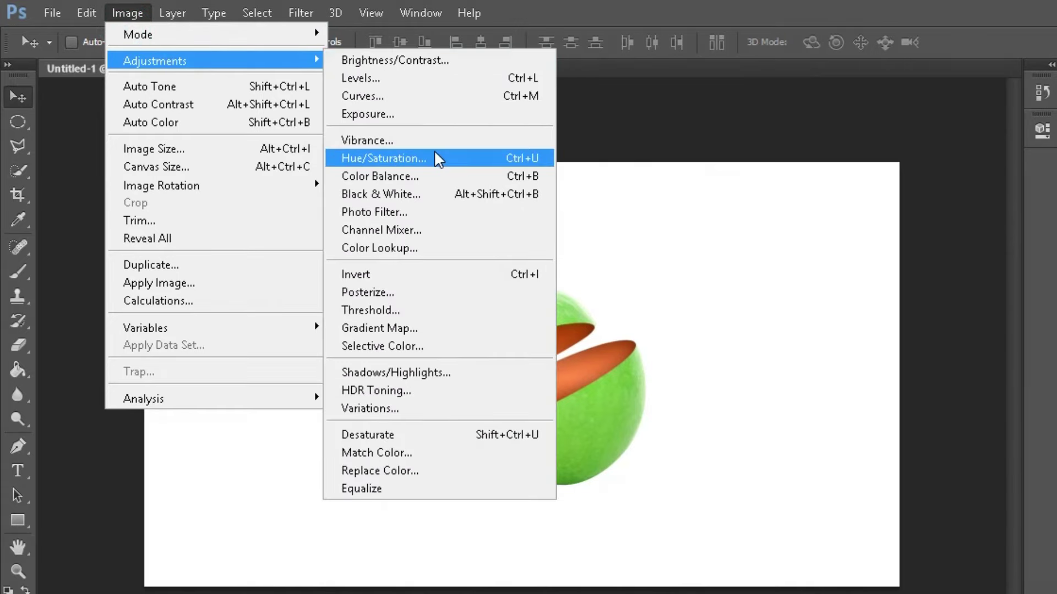
left_click(437, 157)
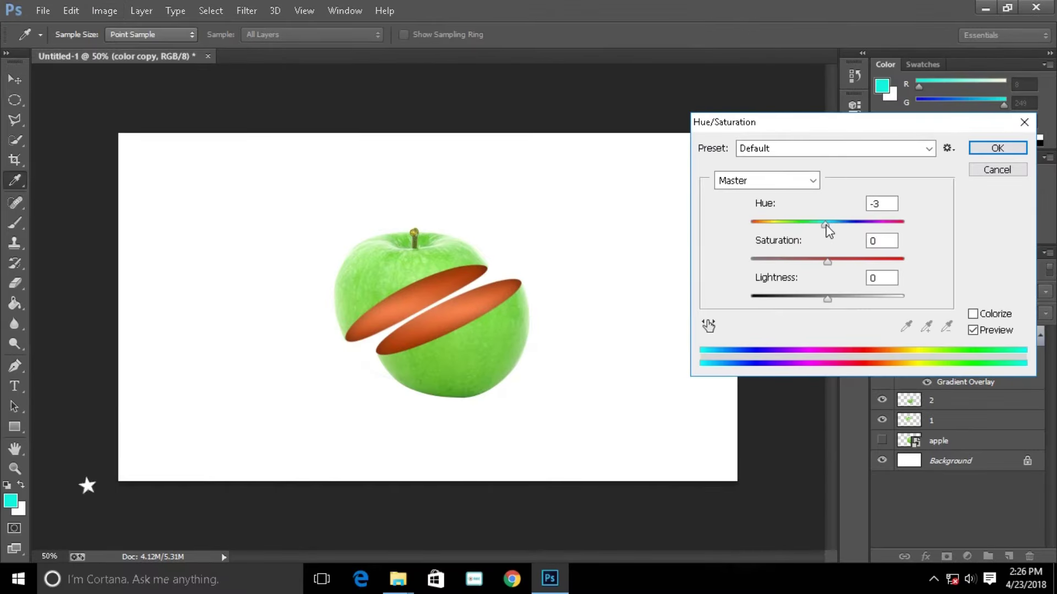
left_click_drag(826, 225, 835, 224)
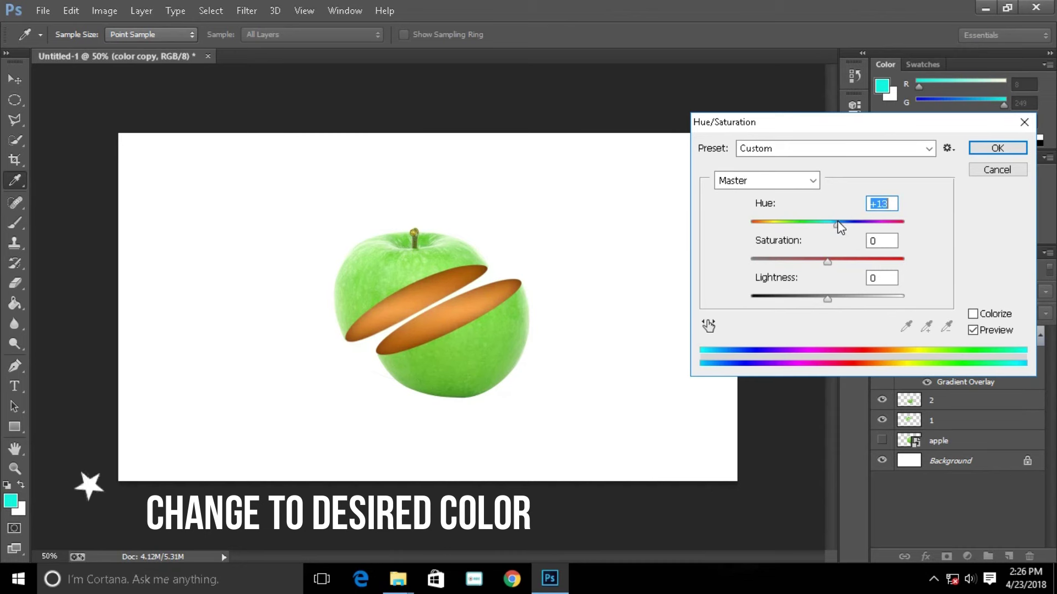
left_click_drag(826, 260, 833, 260)
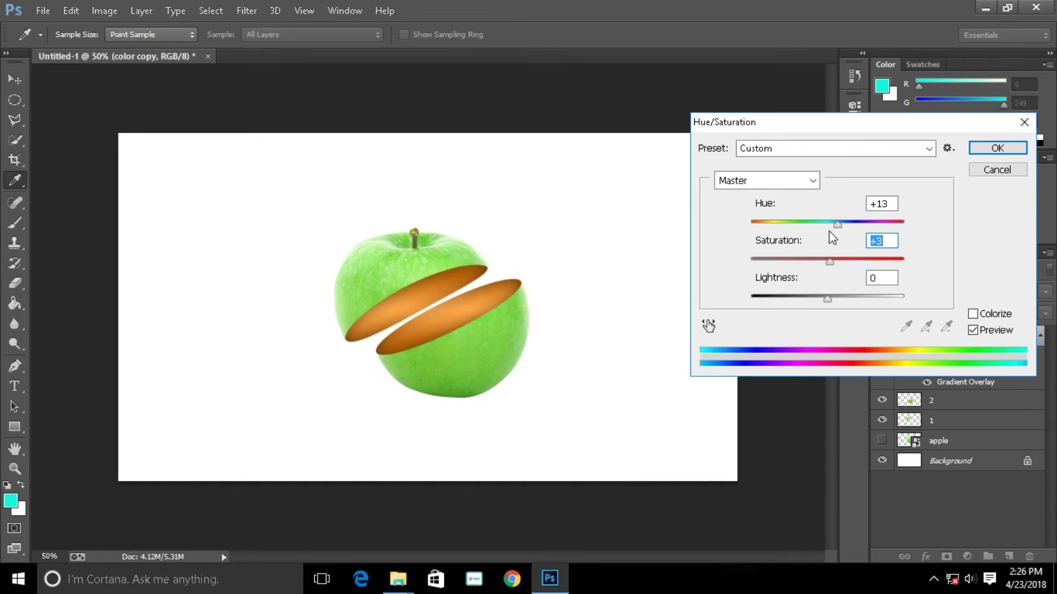
left_click_drag(837, 224, 841, 224)
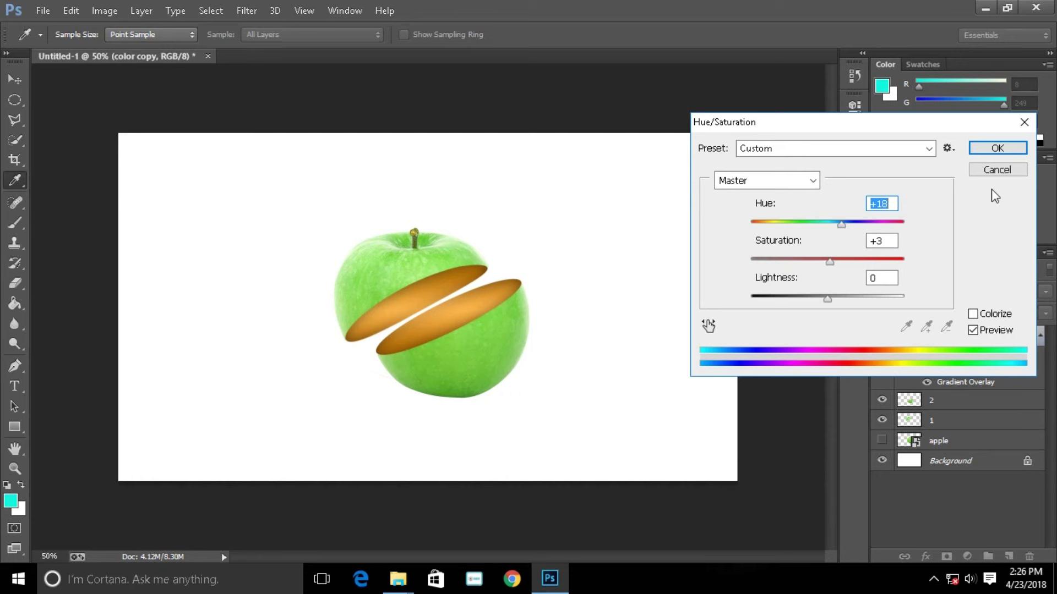
left_click(993, 149)
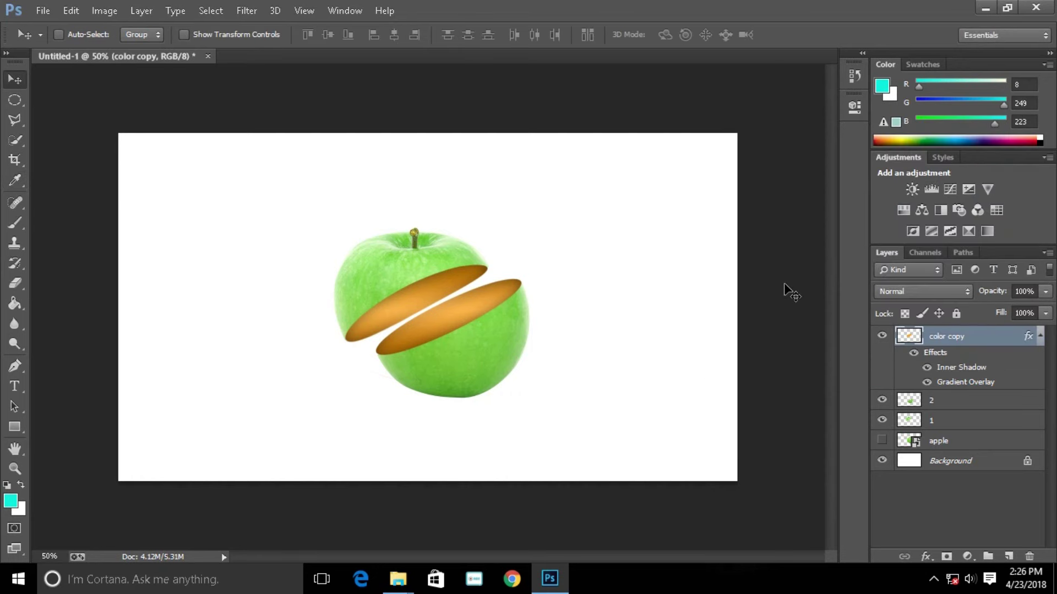
Step: Select the Background layer and set the foreground colour to cyan #06f8de
left_click(952, 463)
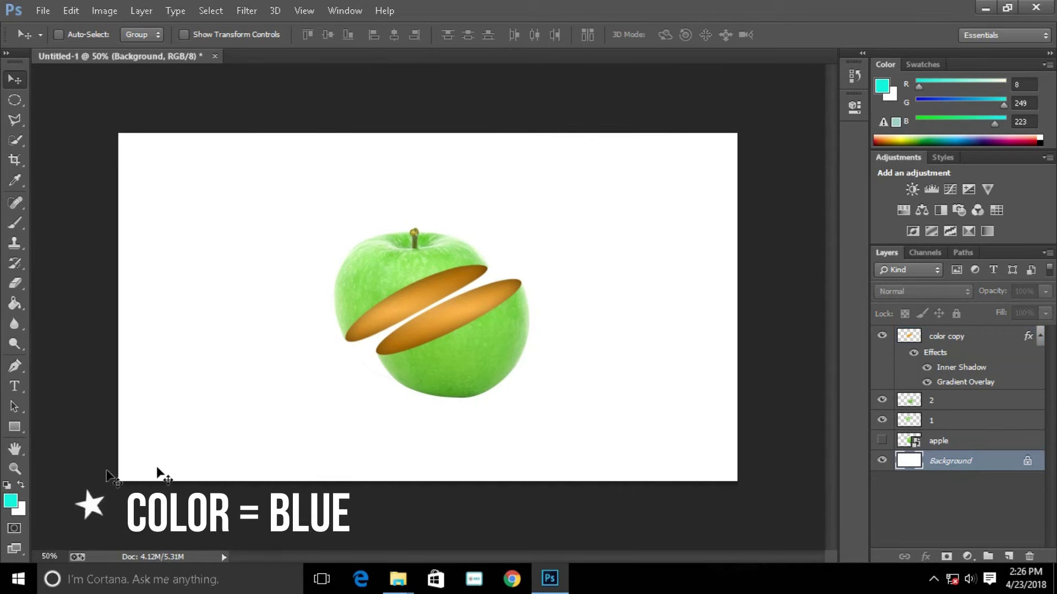
left_click(11, 502)
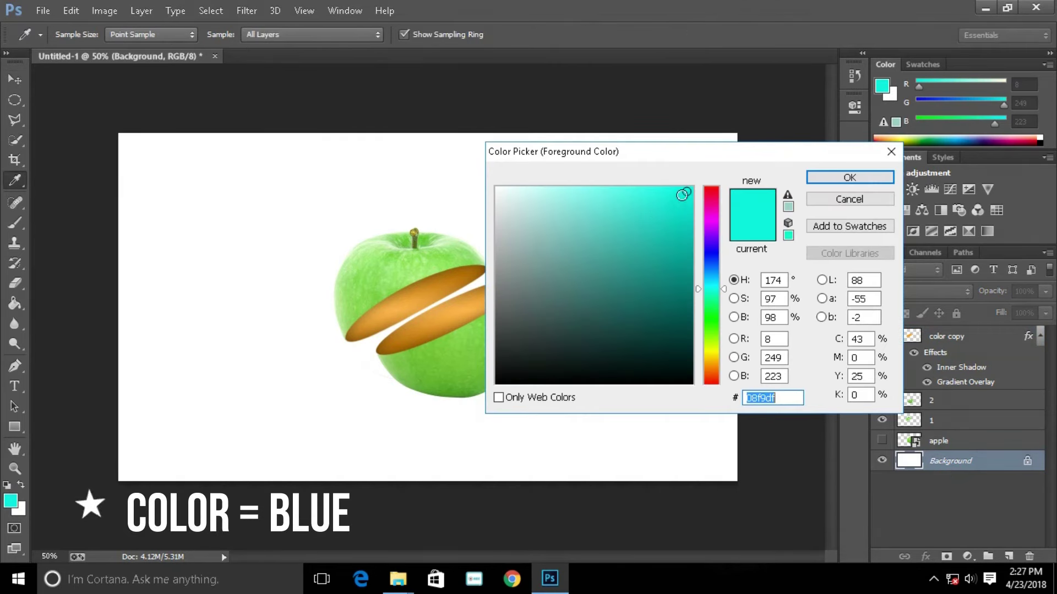
left_click(687, 192)
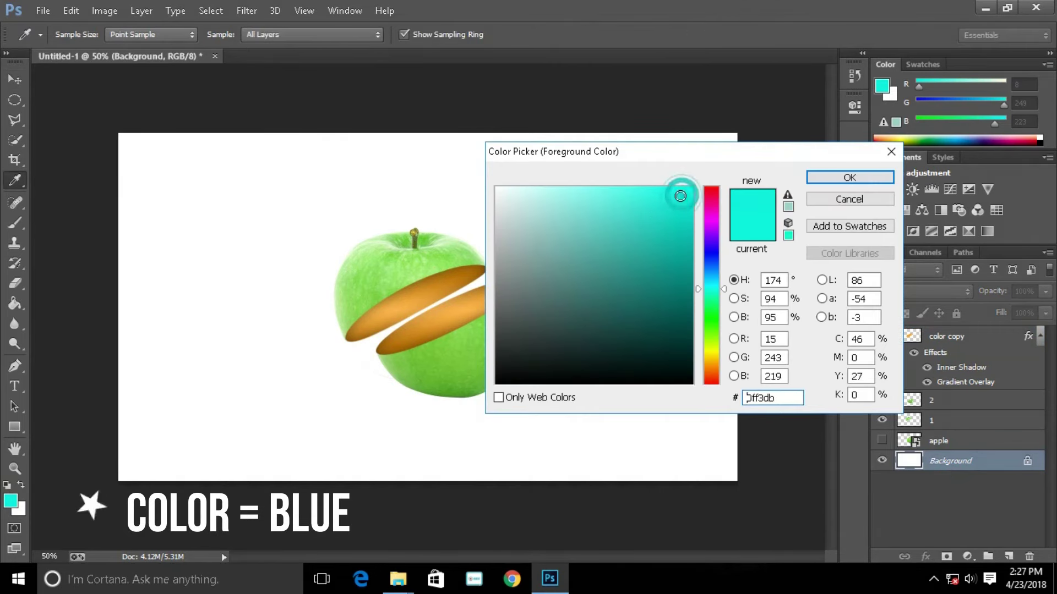
left_click(850, 176)
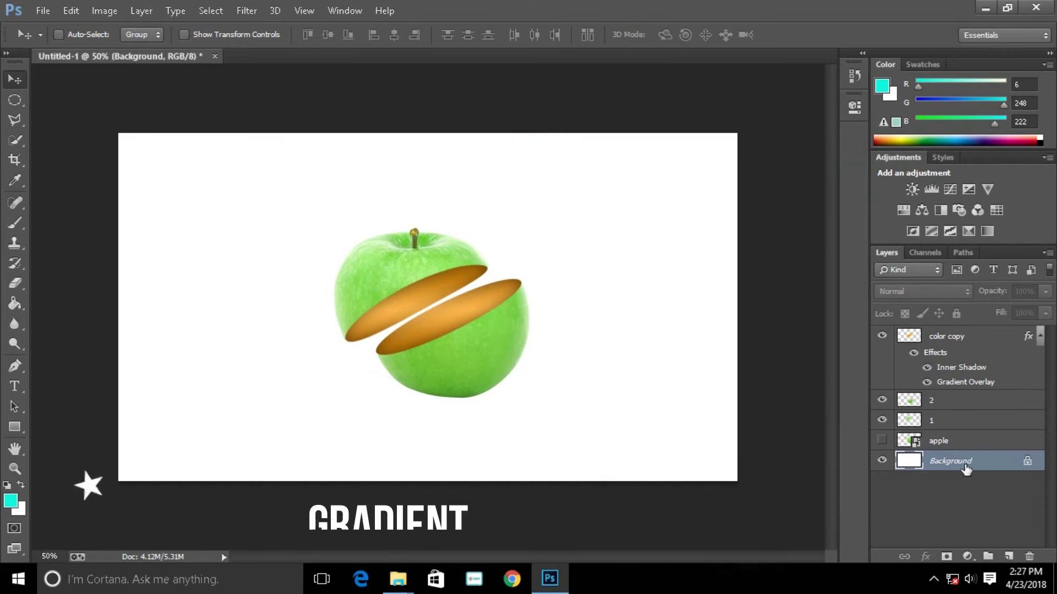
Step: Add a reversed radial Gradient Fill layer angled nearly horizontal above the Background
left_click(975, 557)
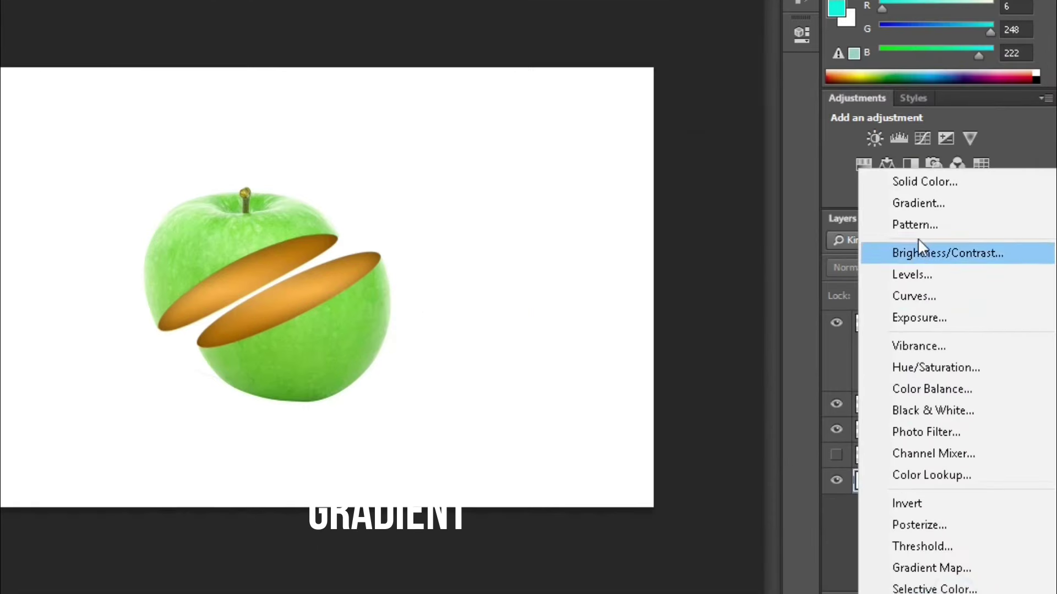
left_click(911, 239)
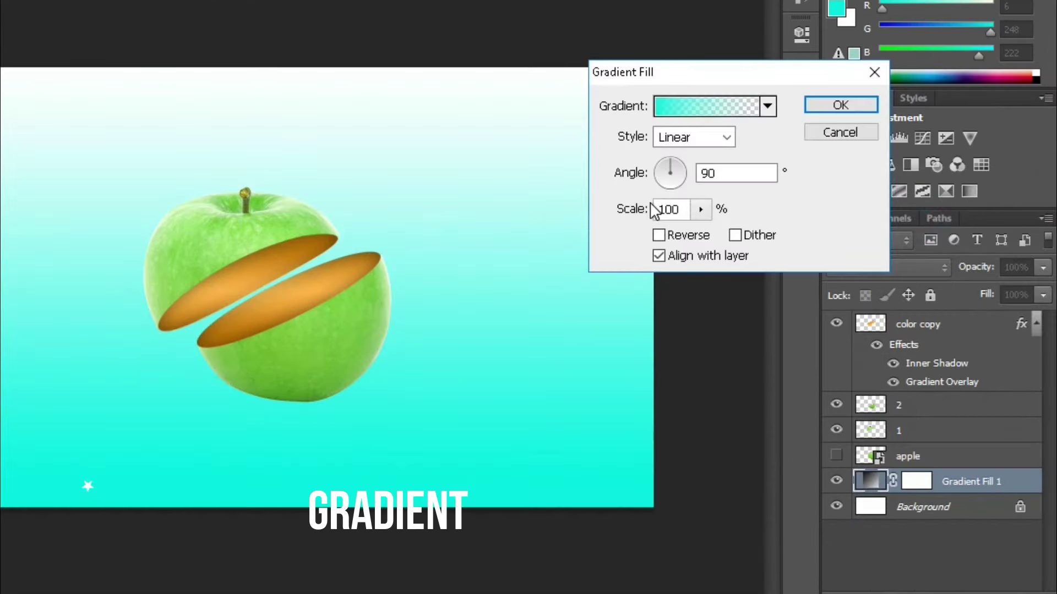
left_click(726, 139)
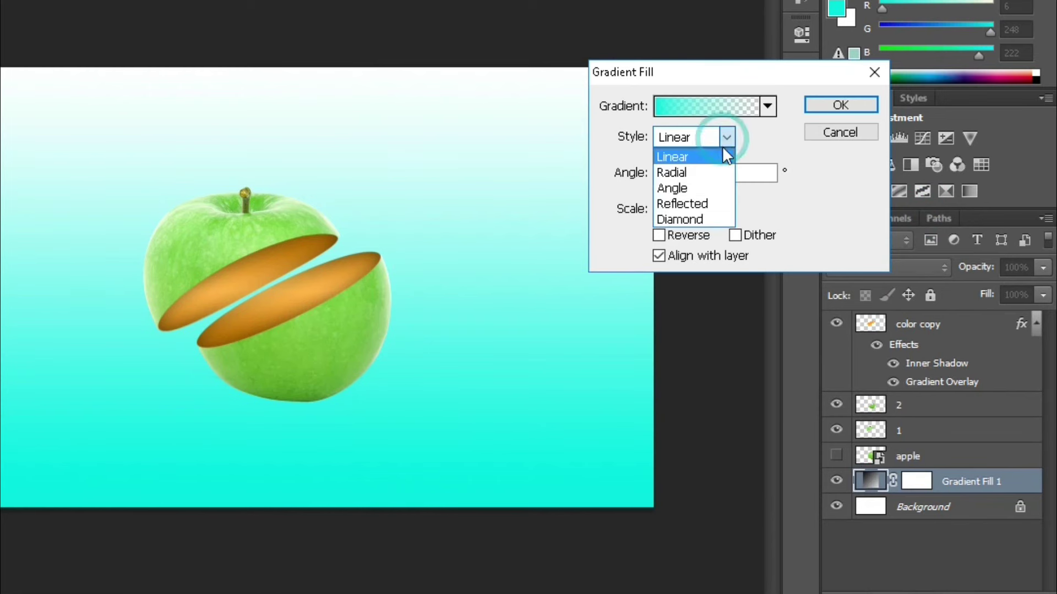
left_click(707, 171)
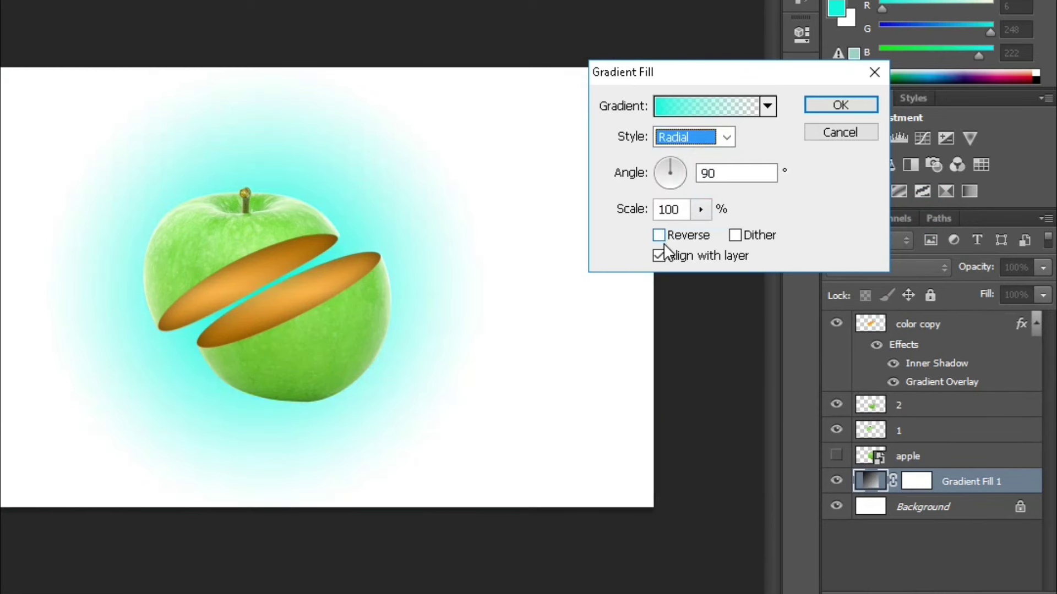
left_click(659, 235)
left_click(673, 168)
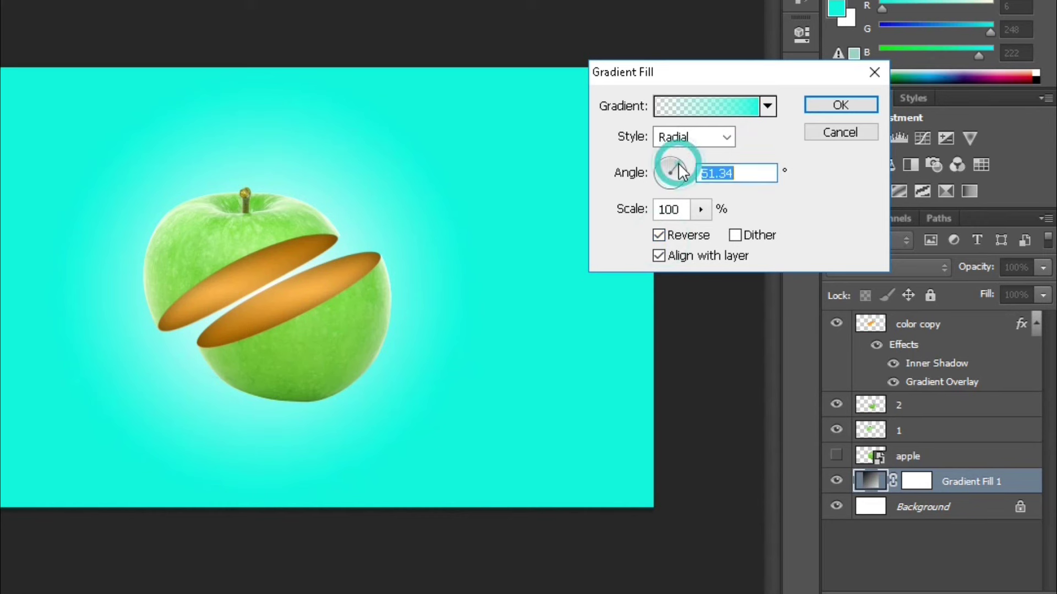
left_click(685, 169)
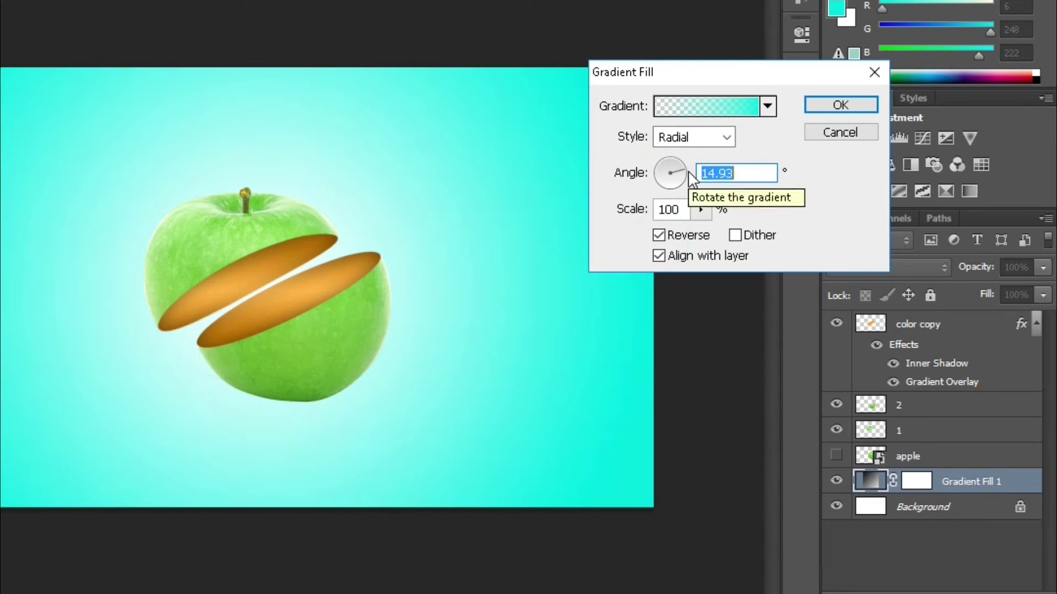
left_click(684, 172)
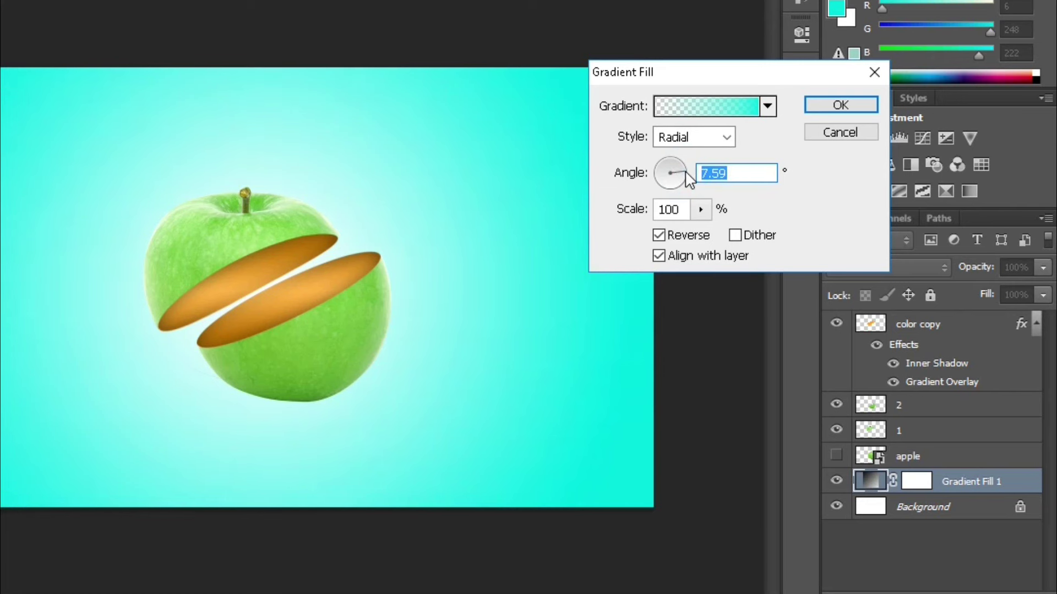
left_click(832, 108)
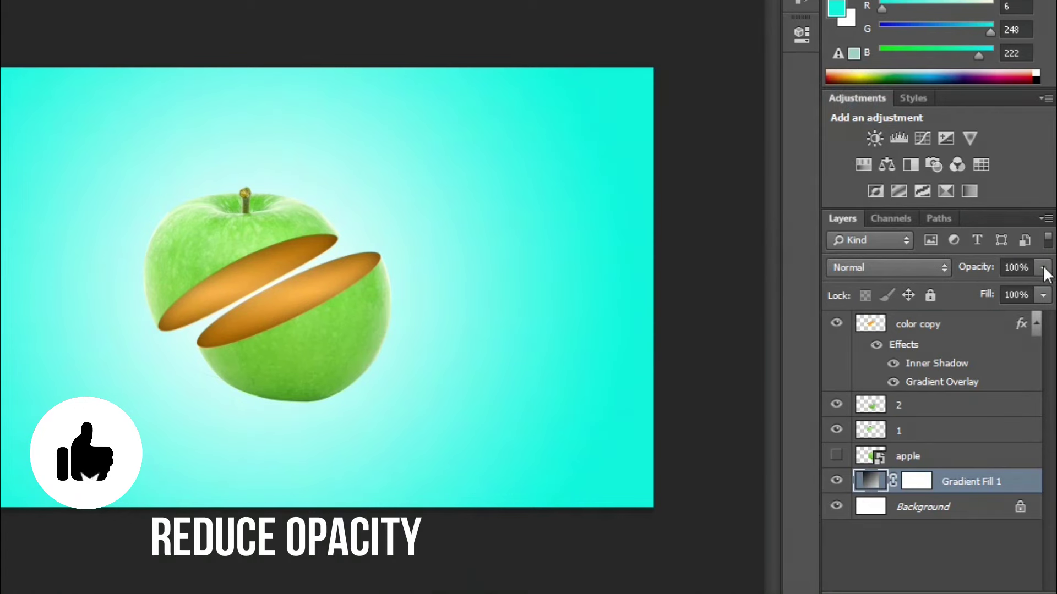
Step: Lower Gradient Fill 1's layer opacity to 55%
left_click(1043, 267)
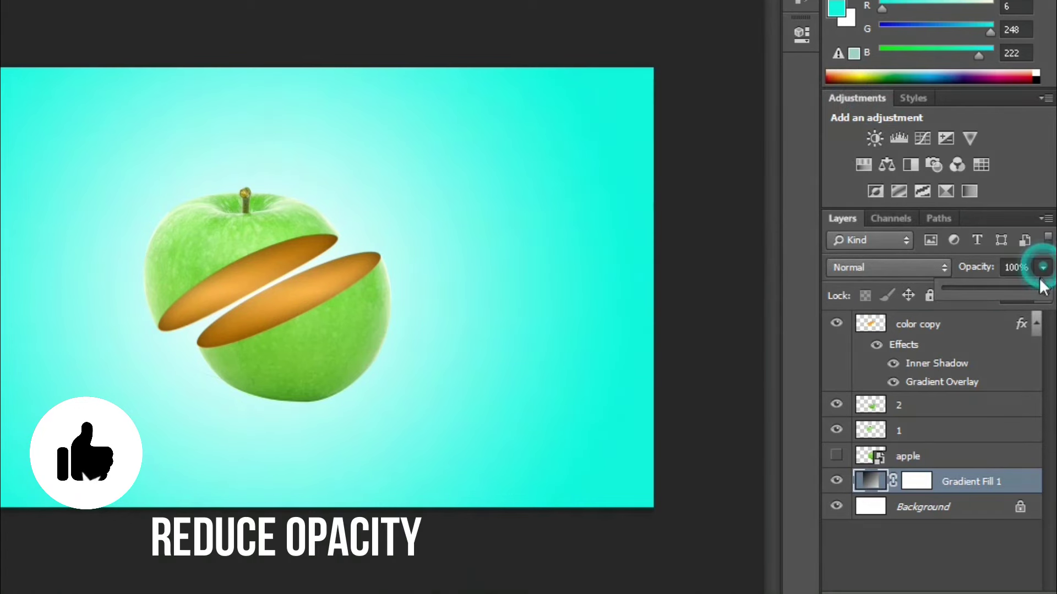
mouse_move(1035, 288)
left_mouse_down()
mouse_move(1004, 286)
mouse_move(995, 272)
left_mouse_up()
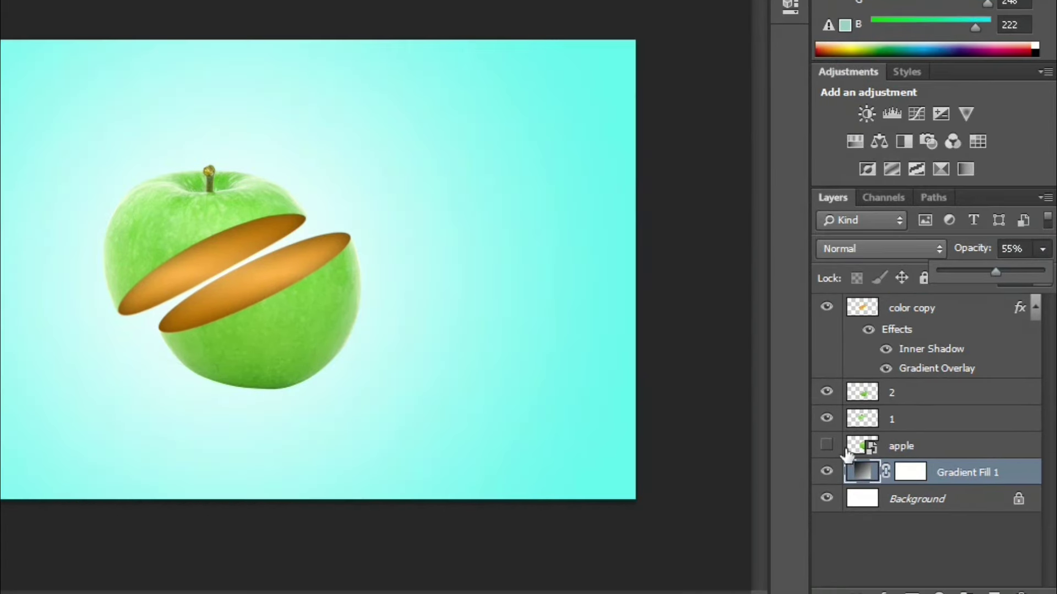